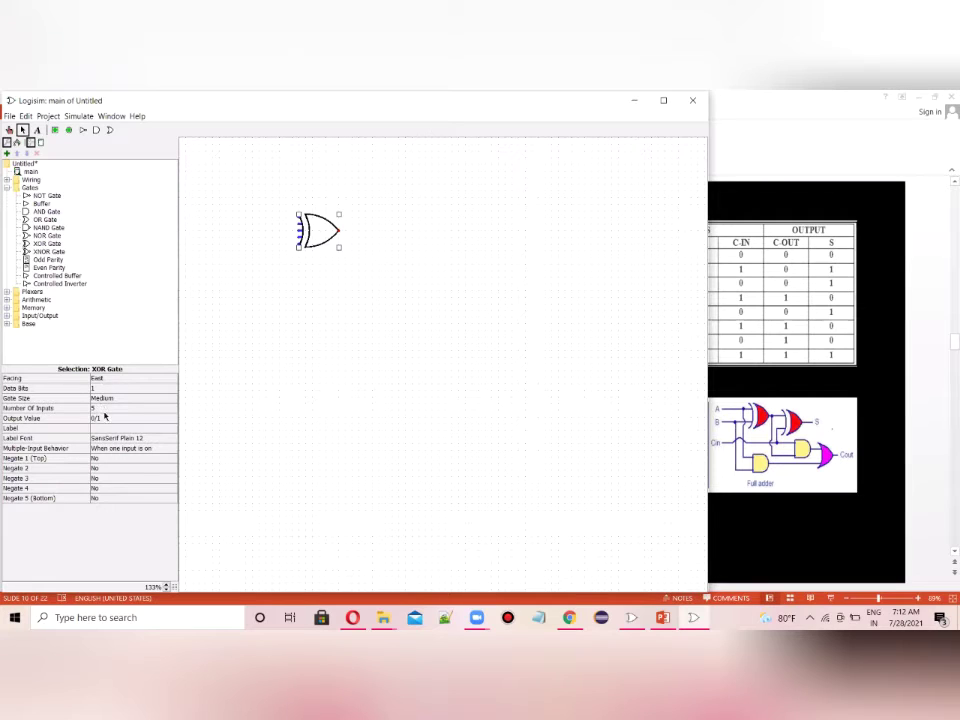
Step: Set the number of inputs of the placed XOR gate to 2
click(108, 410)
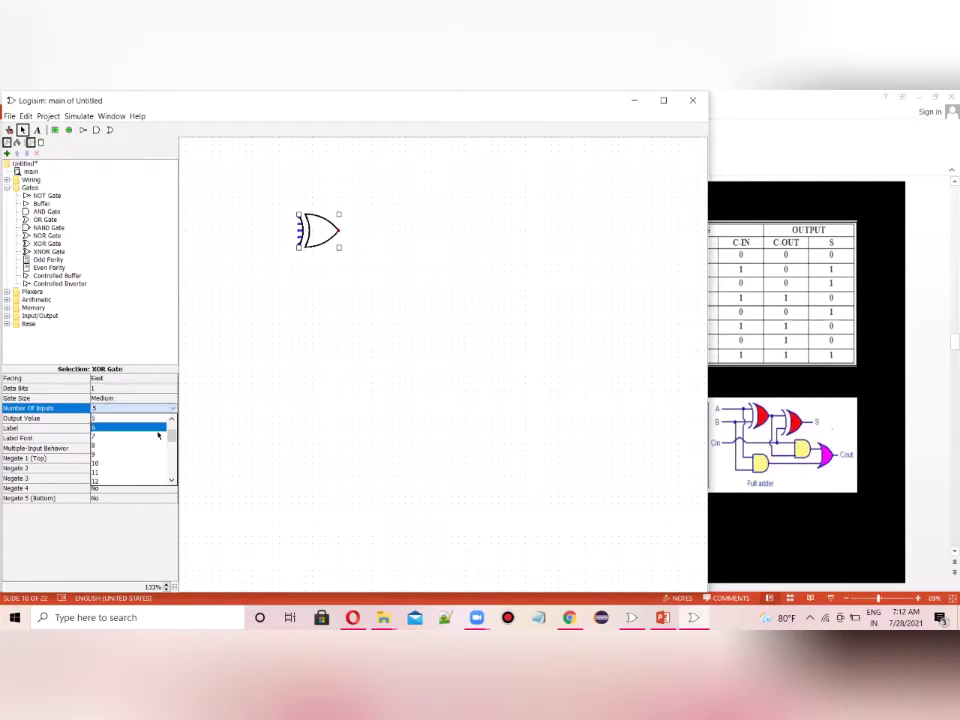
scroll(171, 421, up, 3)
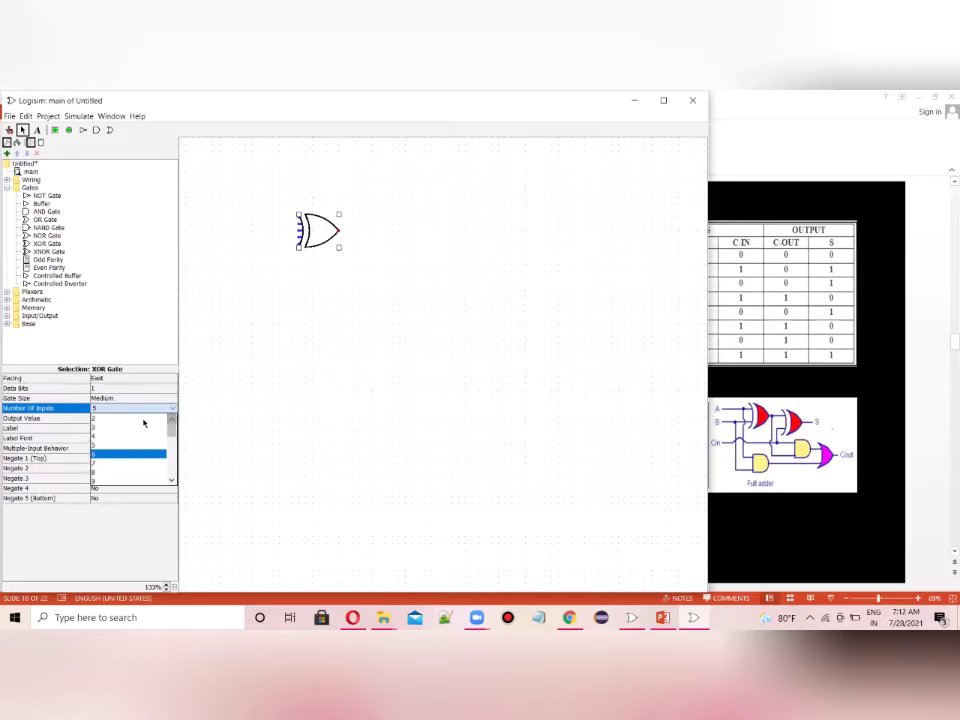
click(133, 421)
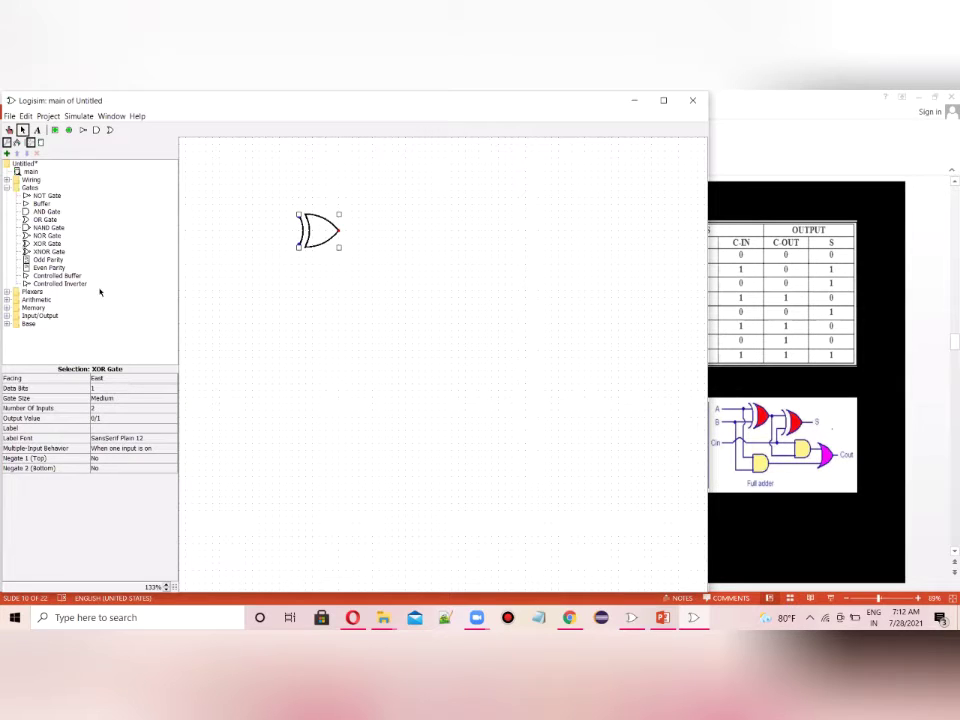
Step: Place a second XOR gate to the right of and slightly below the first, and set its number of inputs to 2
click(38, 244)
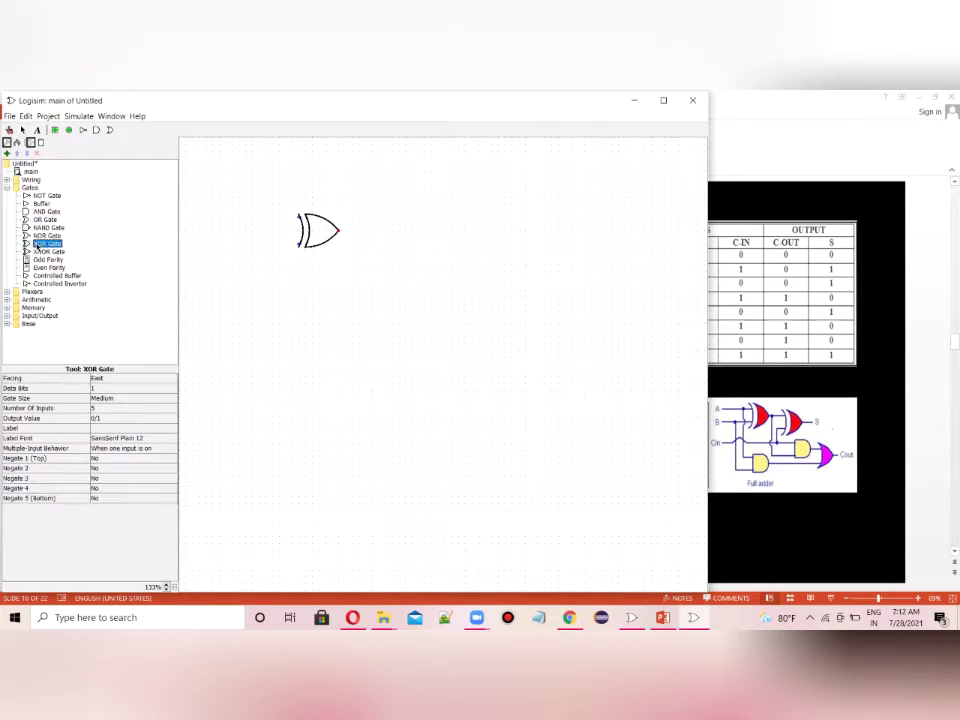
click(466, 250)
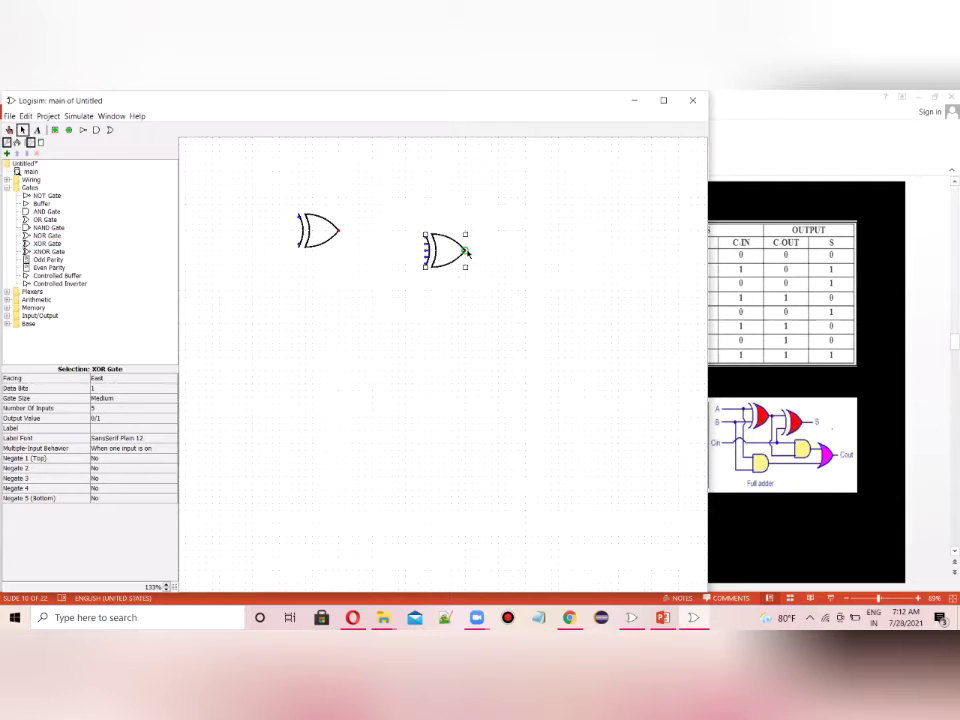
click(130, 409)
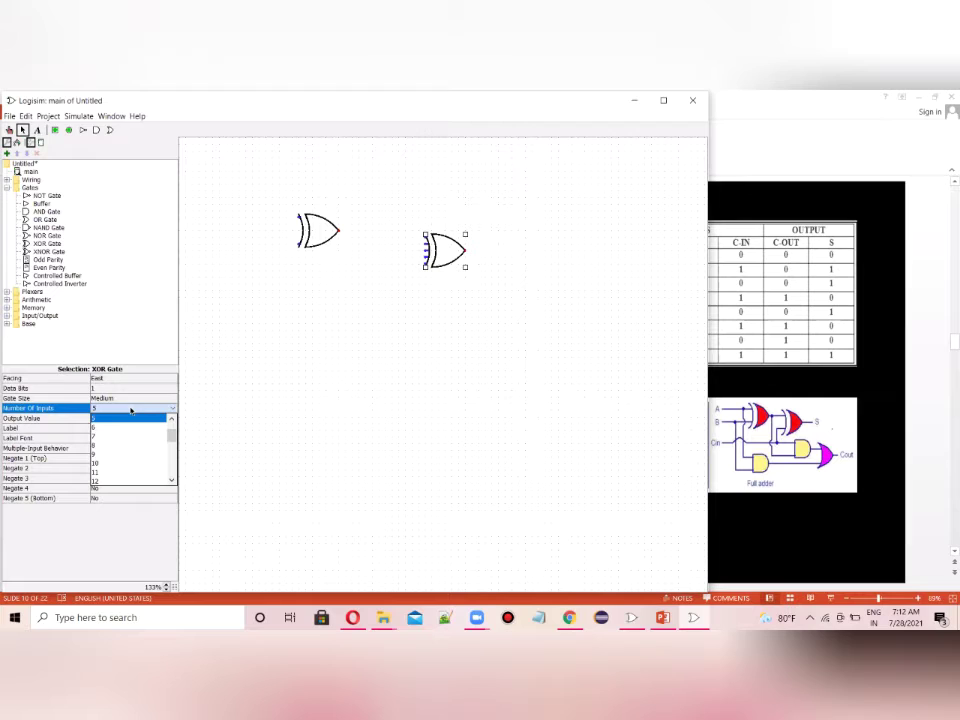
scroll(174, 420, up, 3)
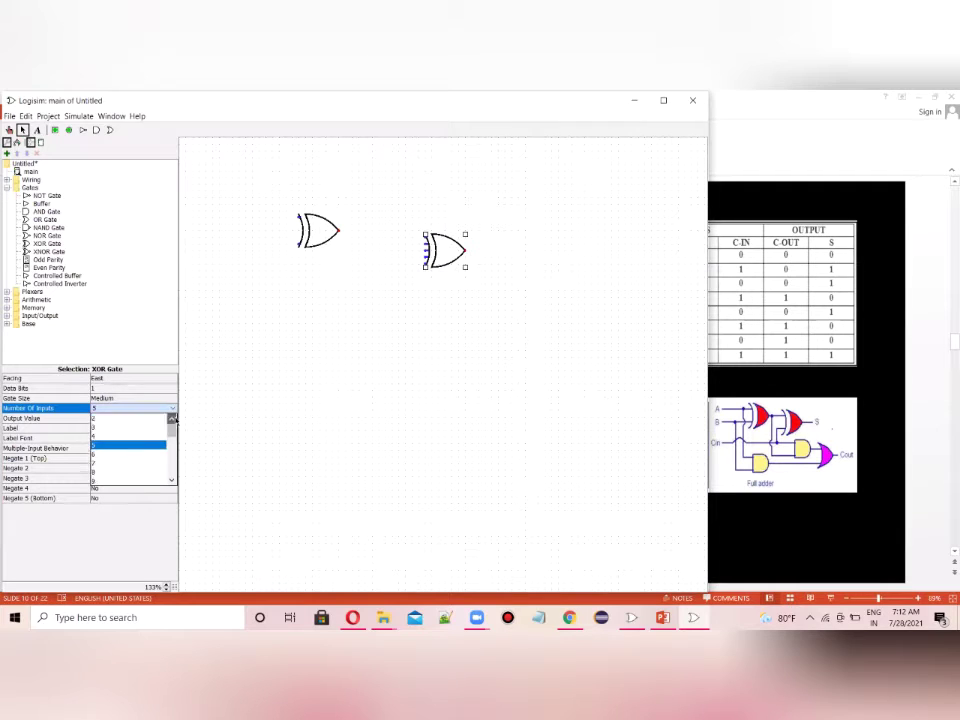
click(128, 422)
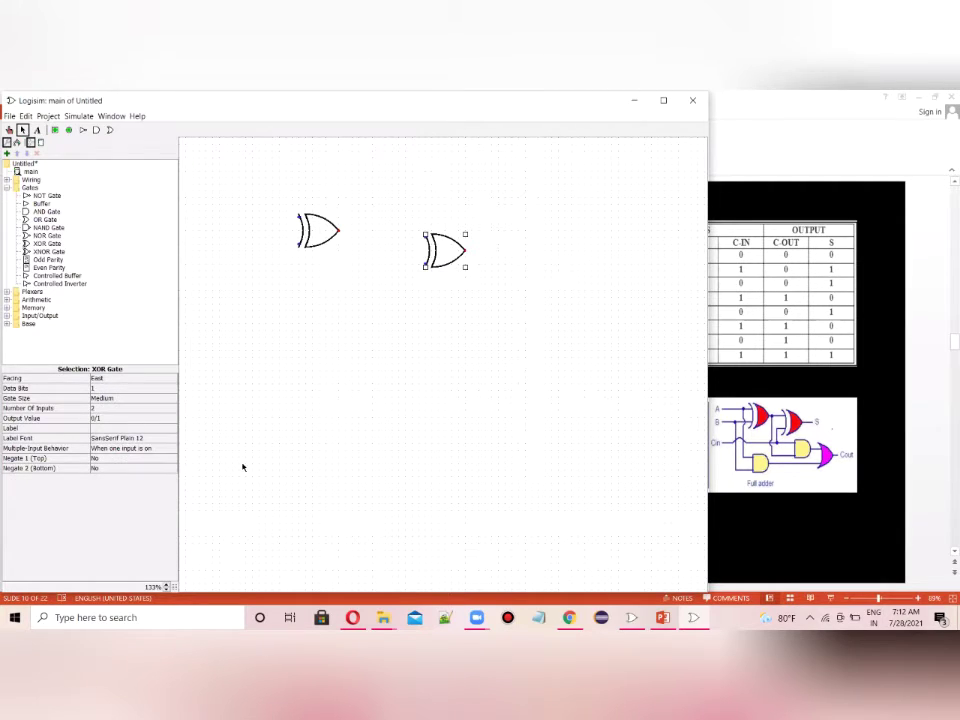
Step: Add an AND gate well below the first XOR gate and set its number of inputs to 2
click(46, 211)
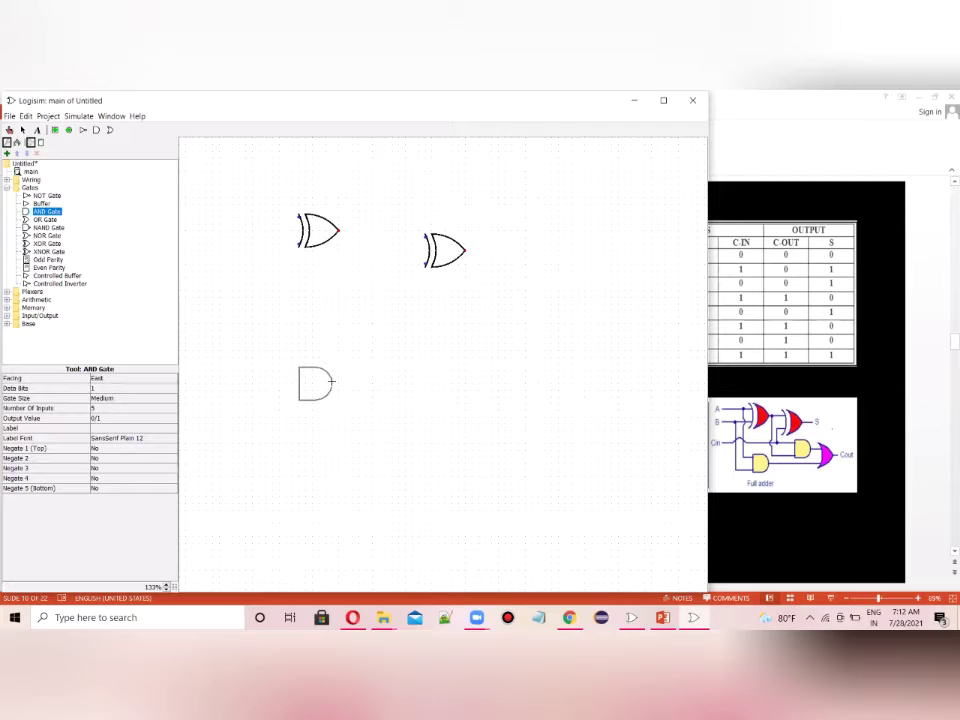
click(330, 381)
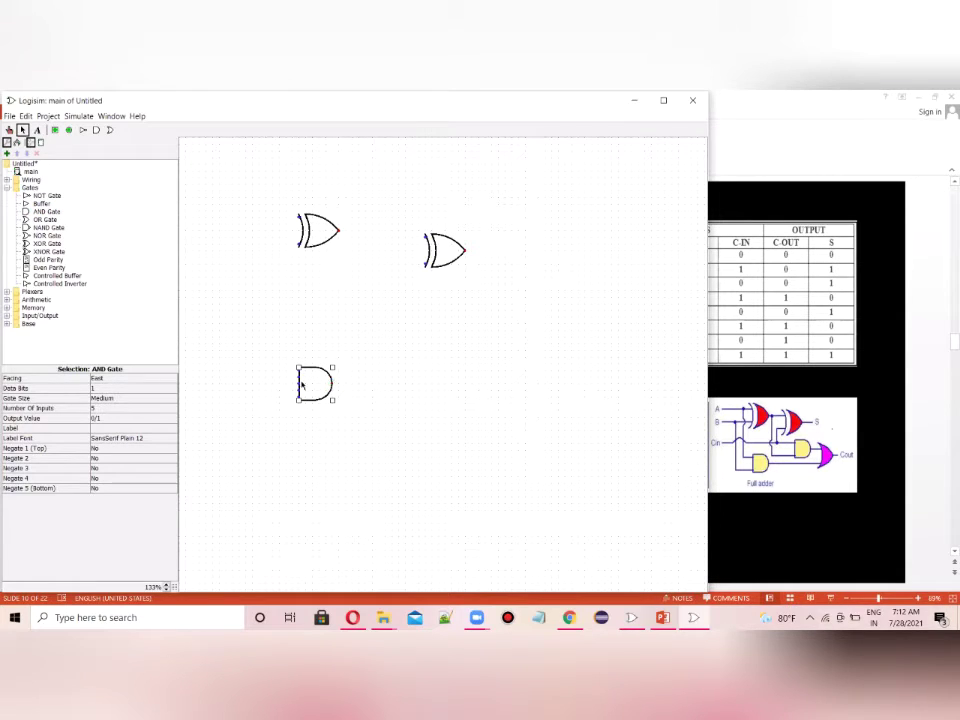
click(128, 409)
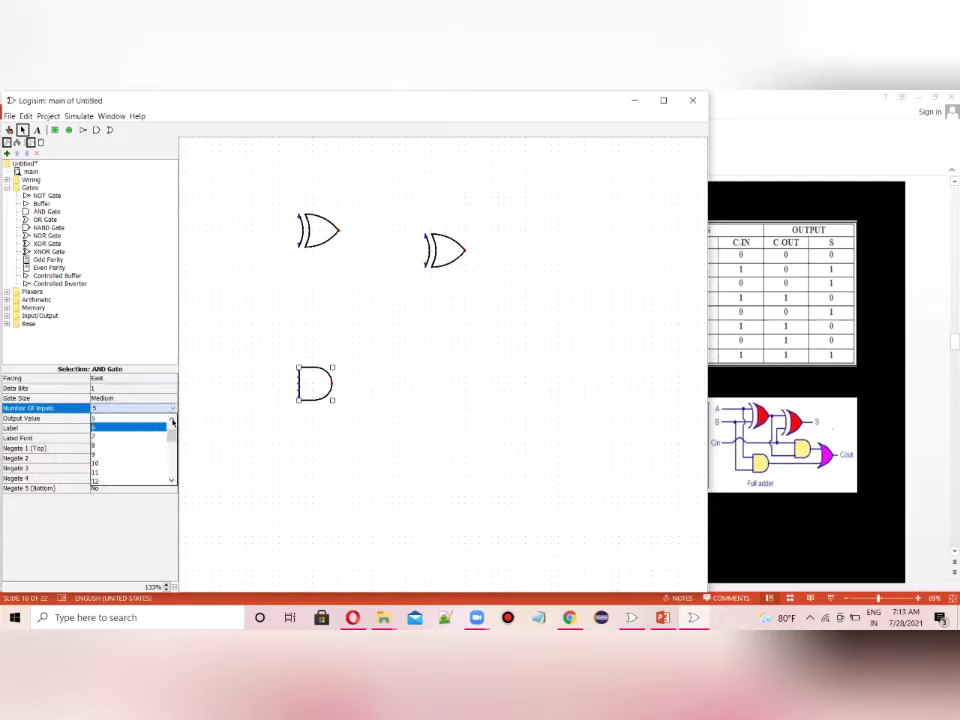
scroll(157, 421, up, 2)
scroll(157, 421, up, 1)
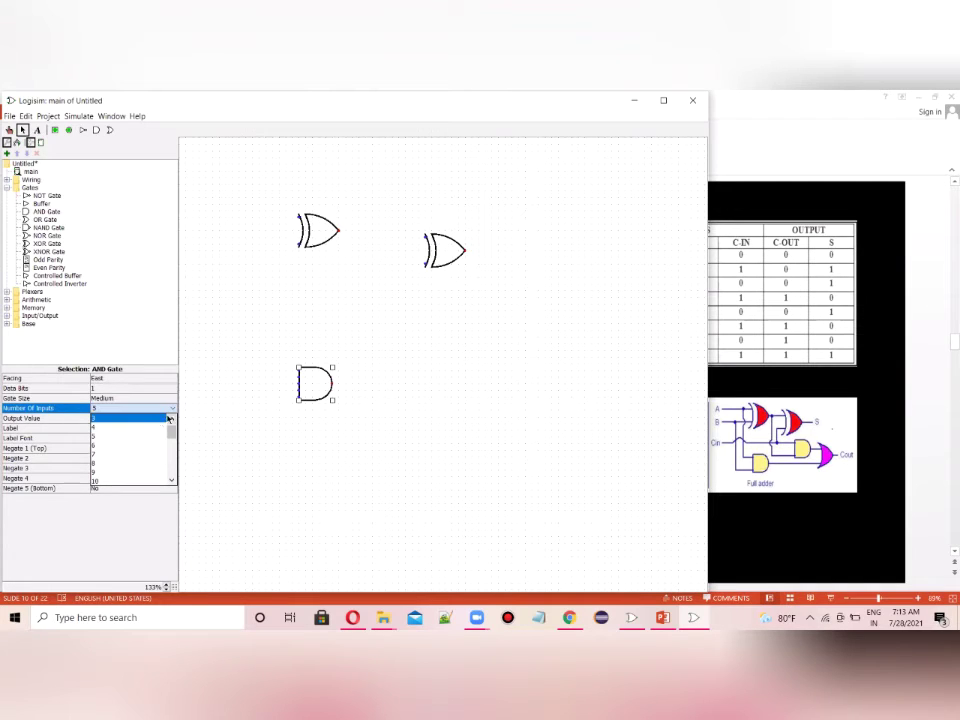
click(154, 419)
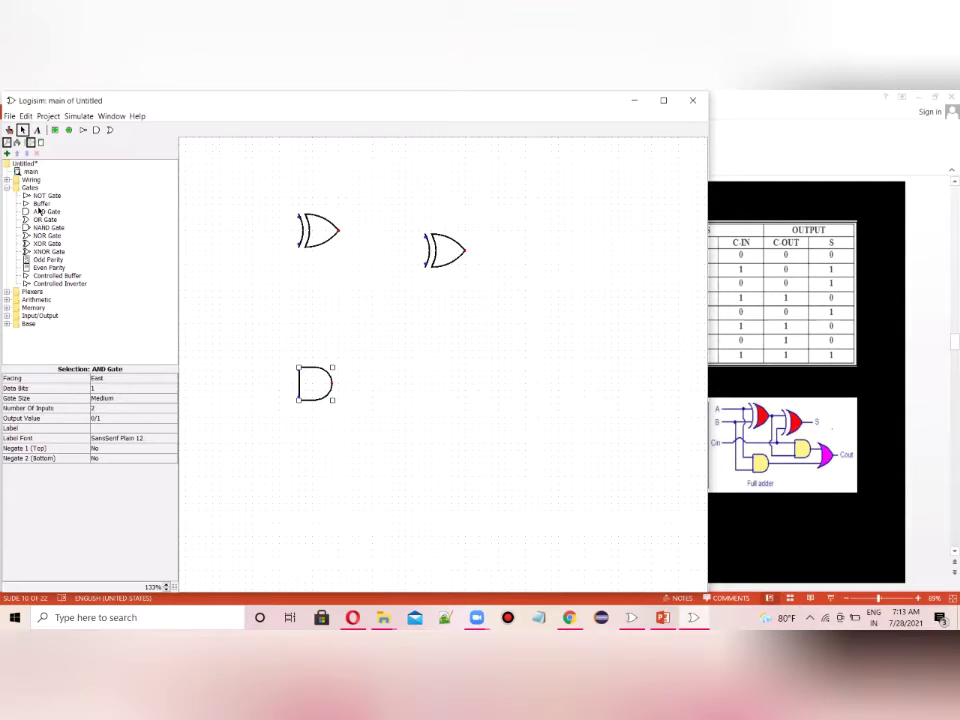
Step: Add another AND gate directly below the second XOR gate, with its number of inputs set to 2
click(40, 211)
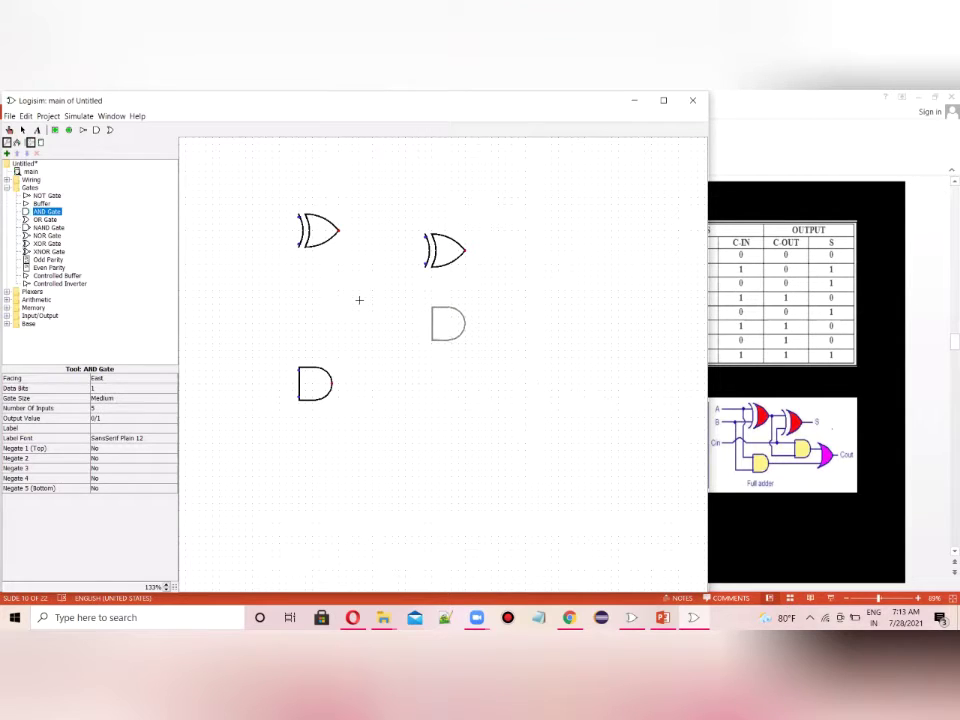
click(464, 323)
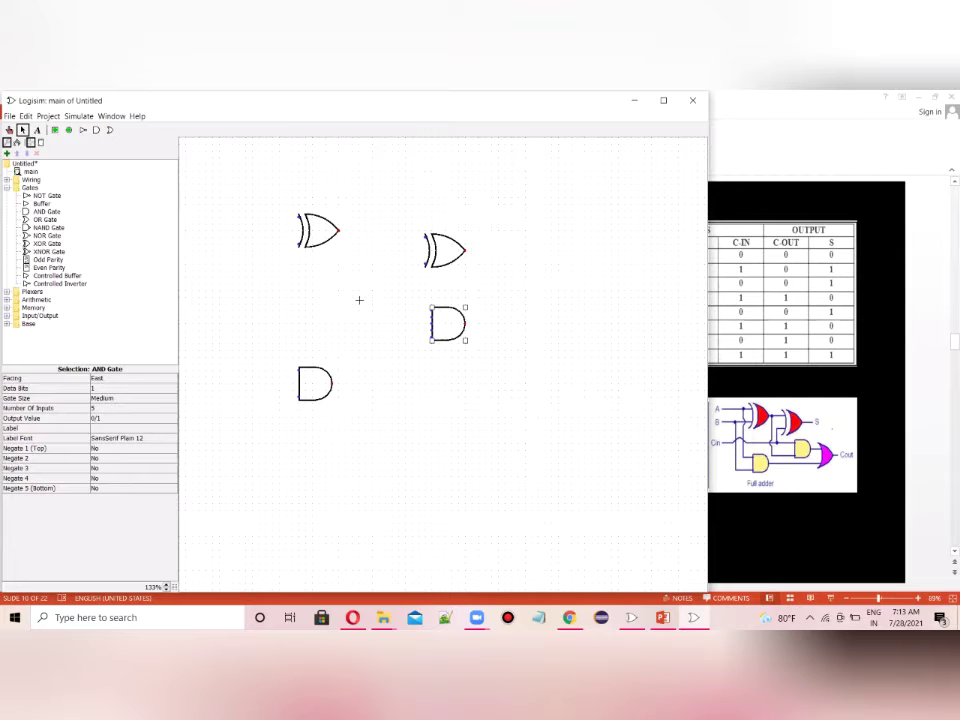
click(122, 411)
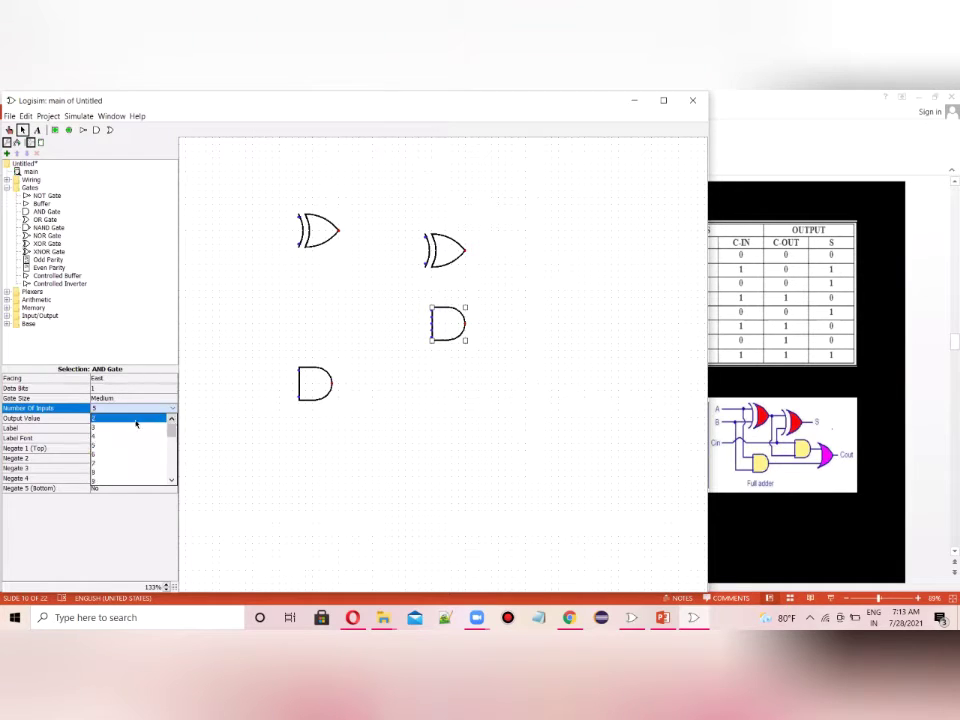
click(136, 420)
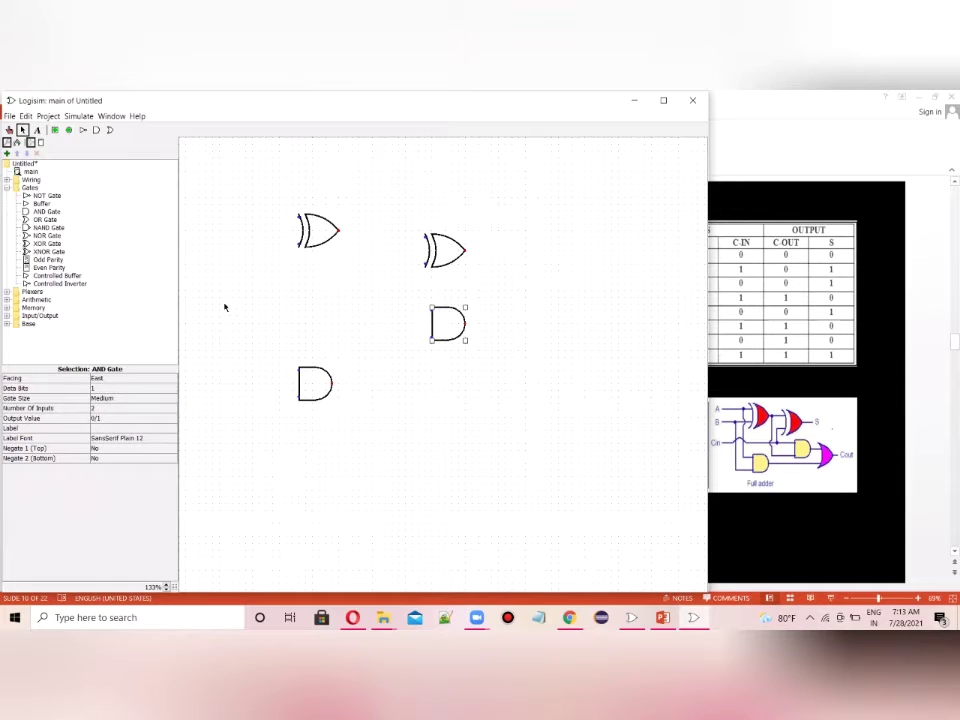
Step: Place an OR gate to the right of and slightly below the upper AND gate, and set its number of inputs to 2
click(40, 219)
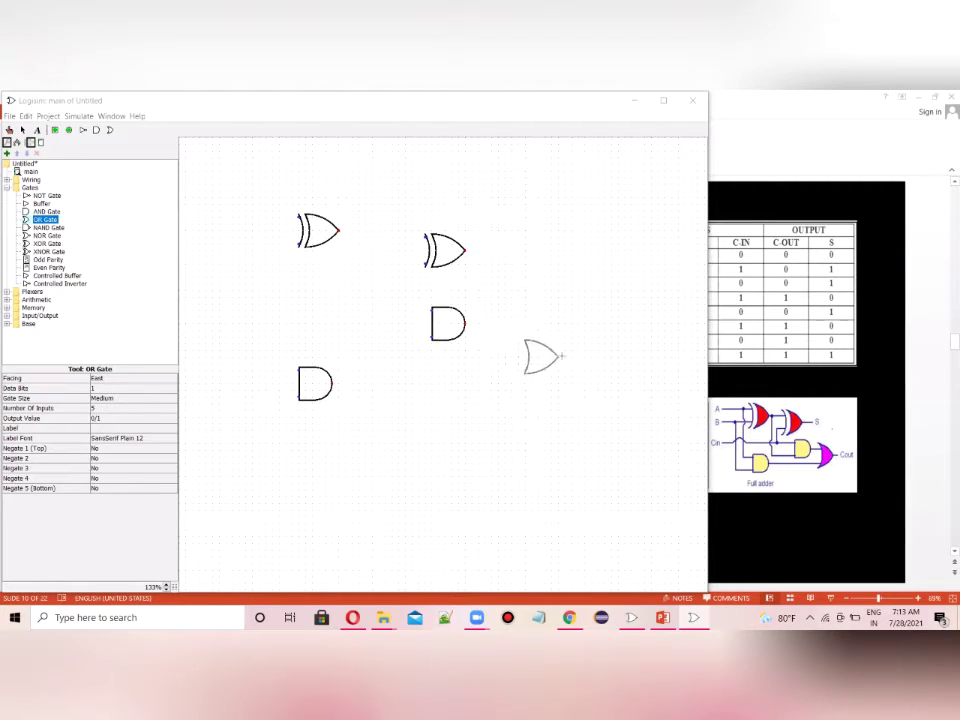
click(556, 348)
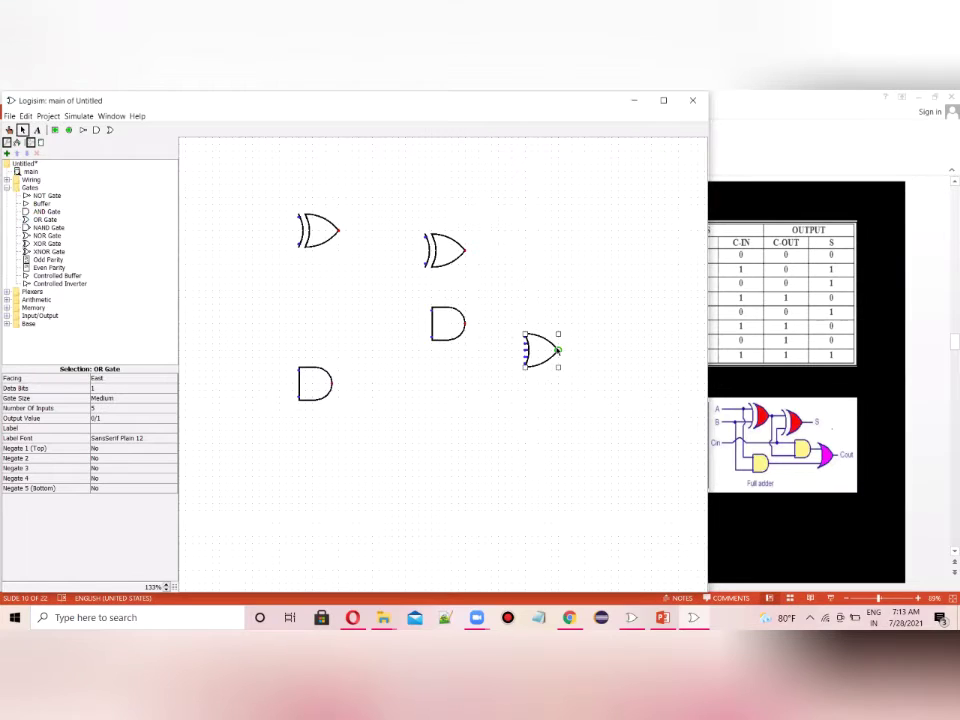
click(124, 408)
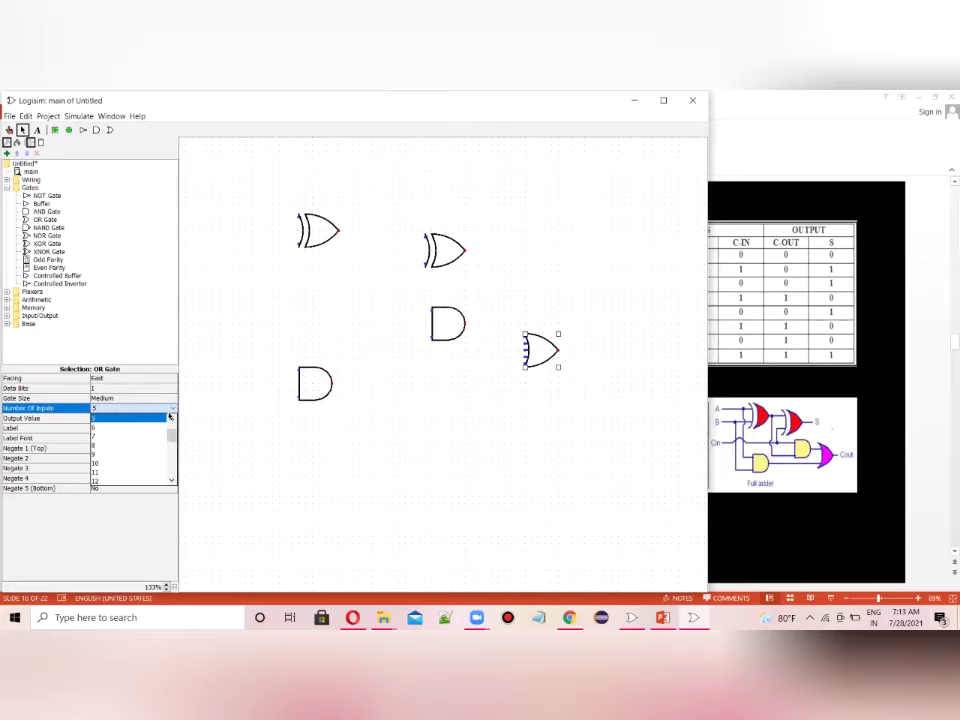
scroll(141, 420, up, 1)
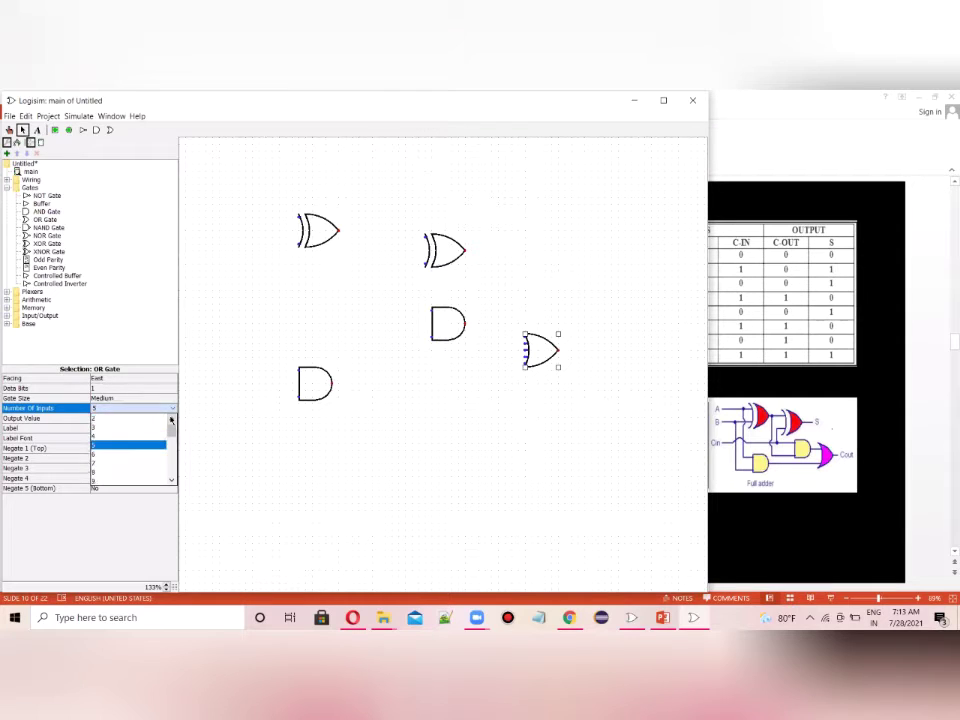
click(133, 419)
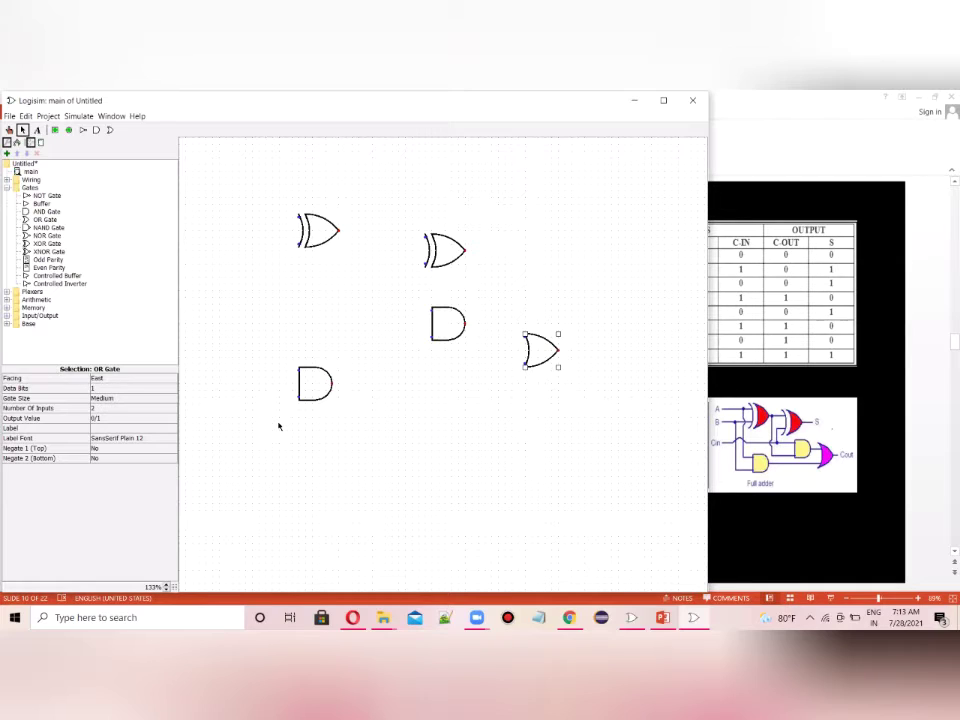
Step: Place three input pins left of the gates: two level with the first XOR gate's inputs and one level with the upper AND gate's top input
click(55, 131)
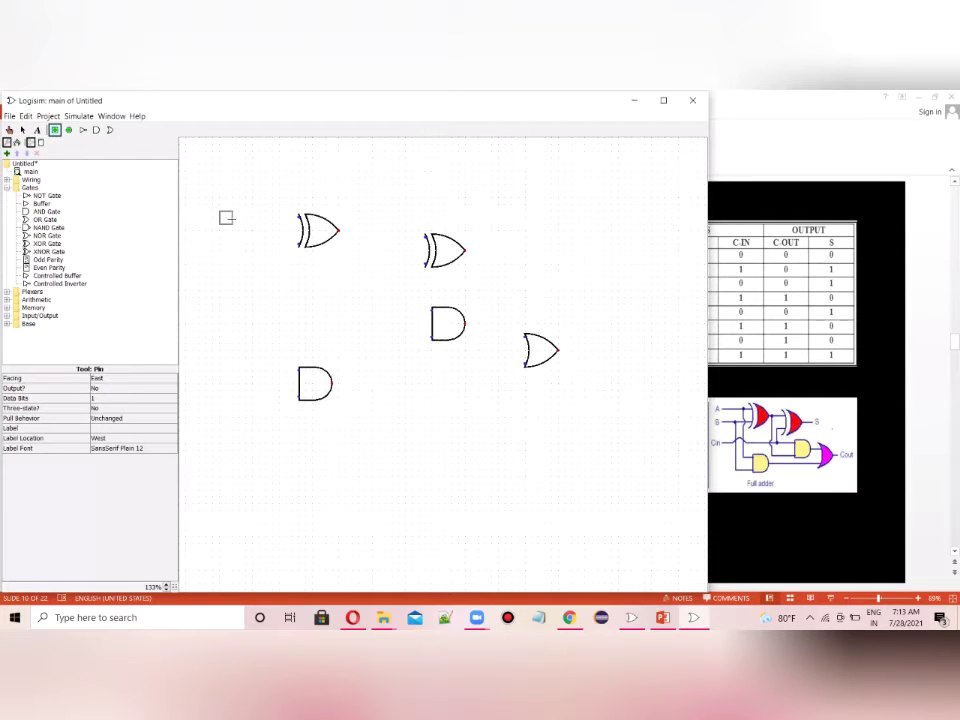
click(226, 217)
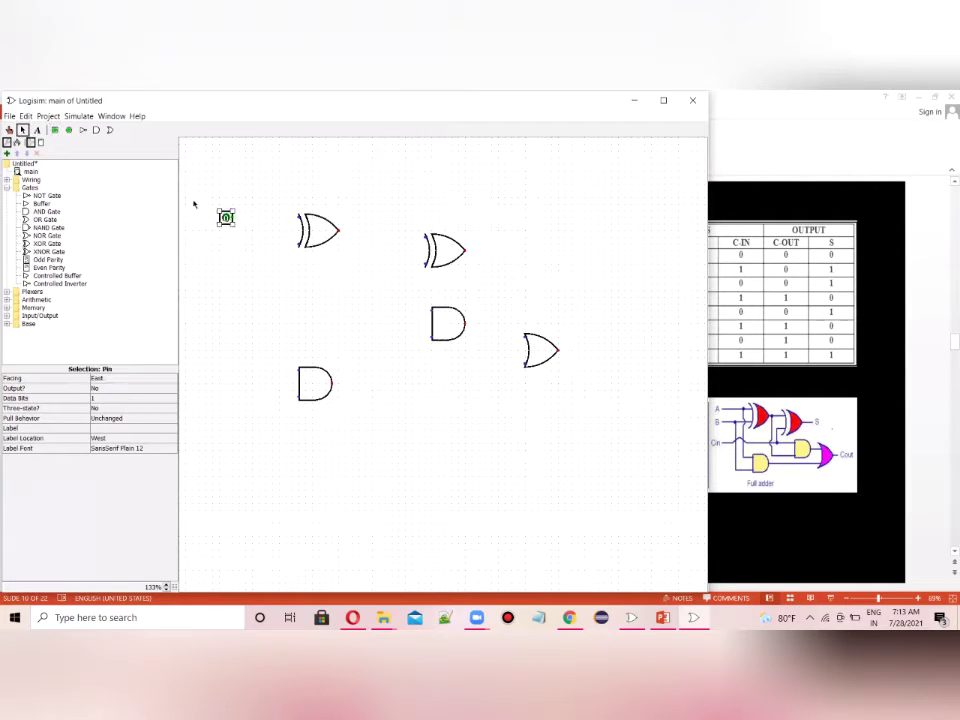
click(55, 131)
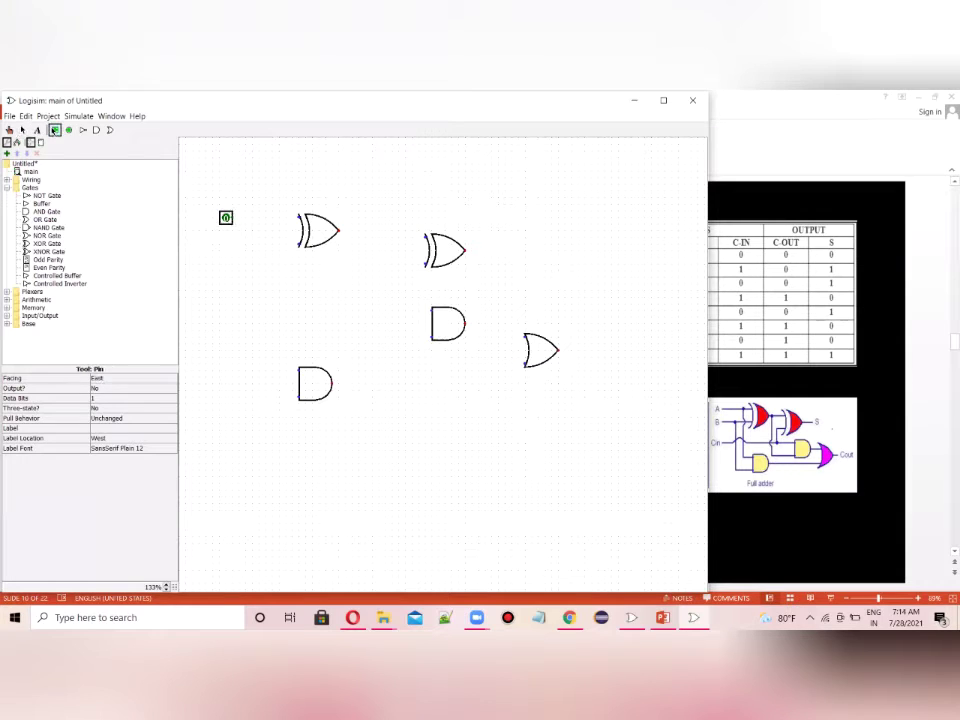
click(227, 245)
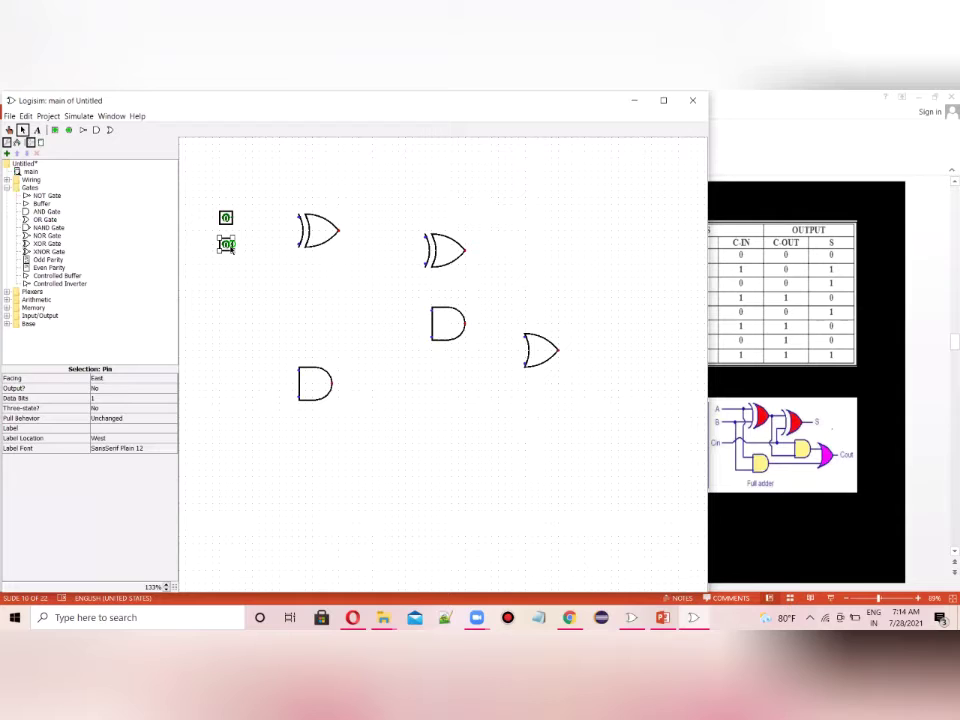
click(55, 131)
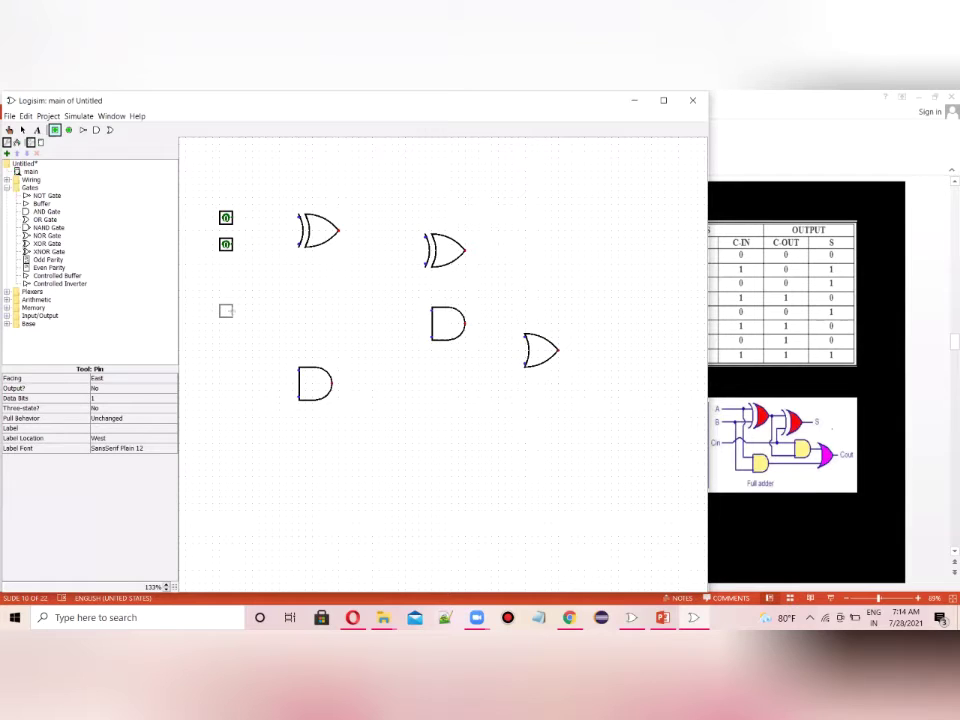
click(226, 311)
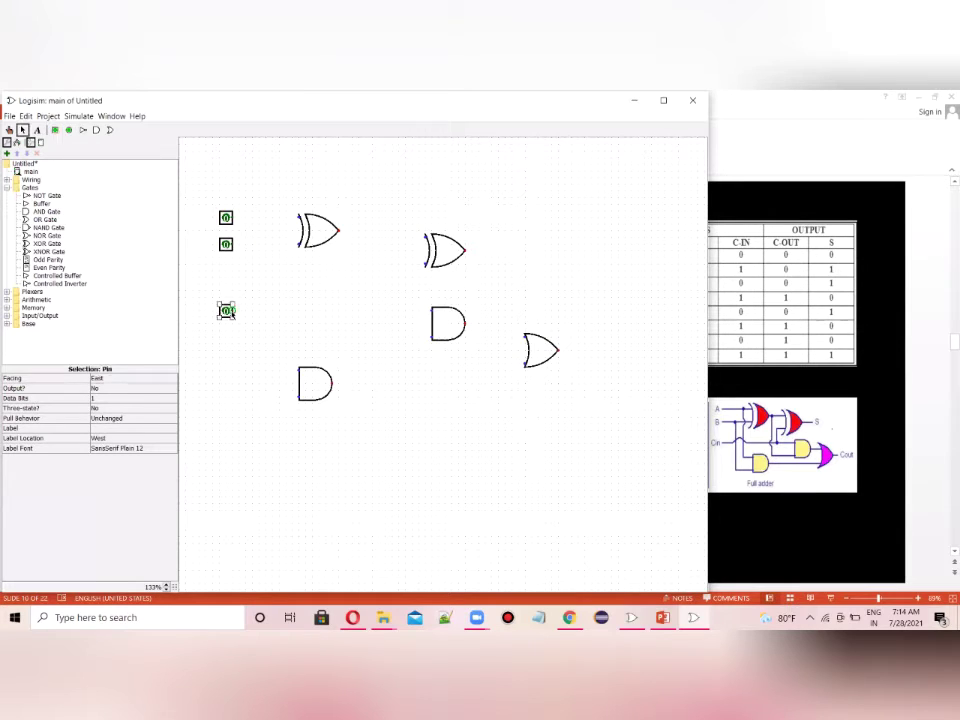
Step: Place one output pin to the right of the second XOR gate and another to the right of the OR gate
click(69, 130)
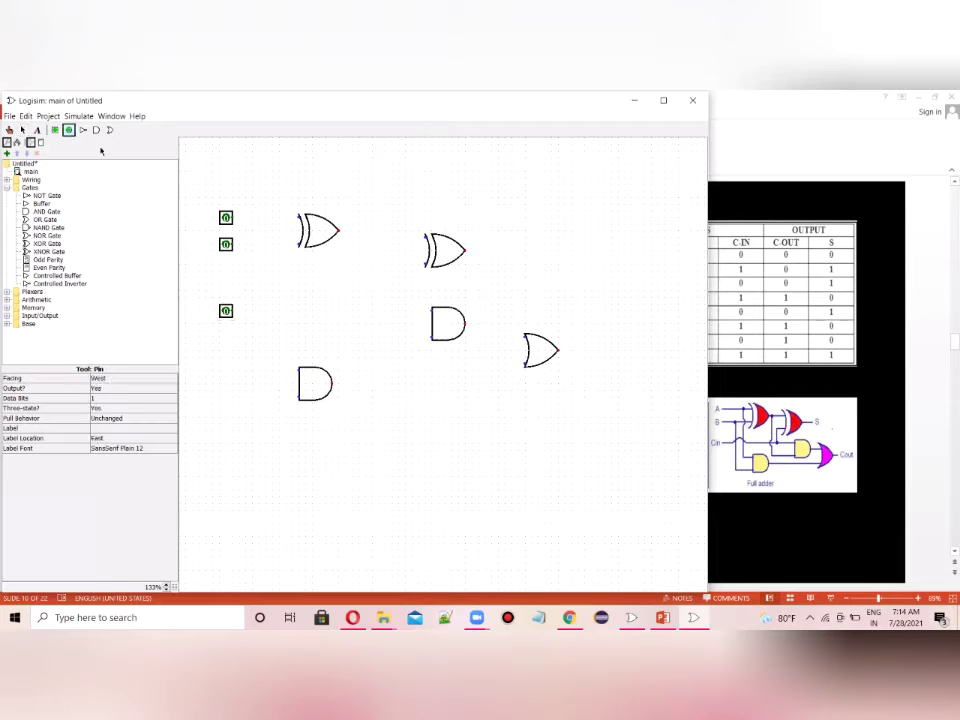
click(498, 250)
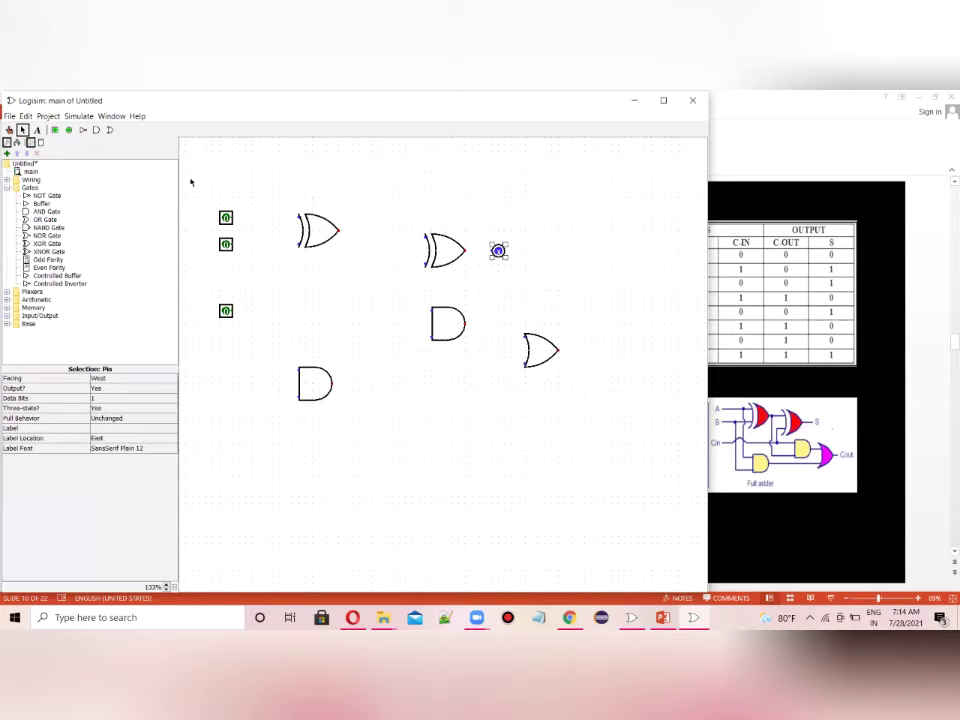
click(68, 130)
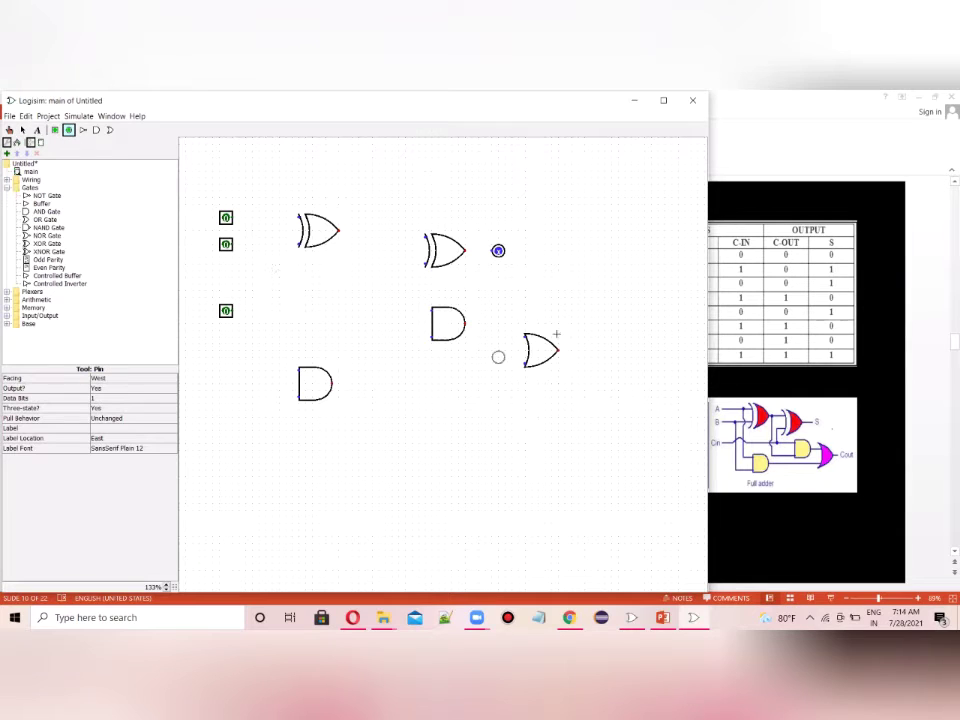
click(585, 350)
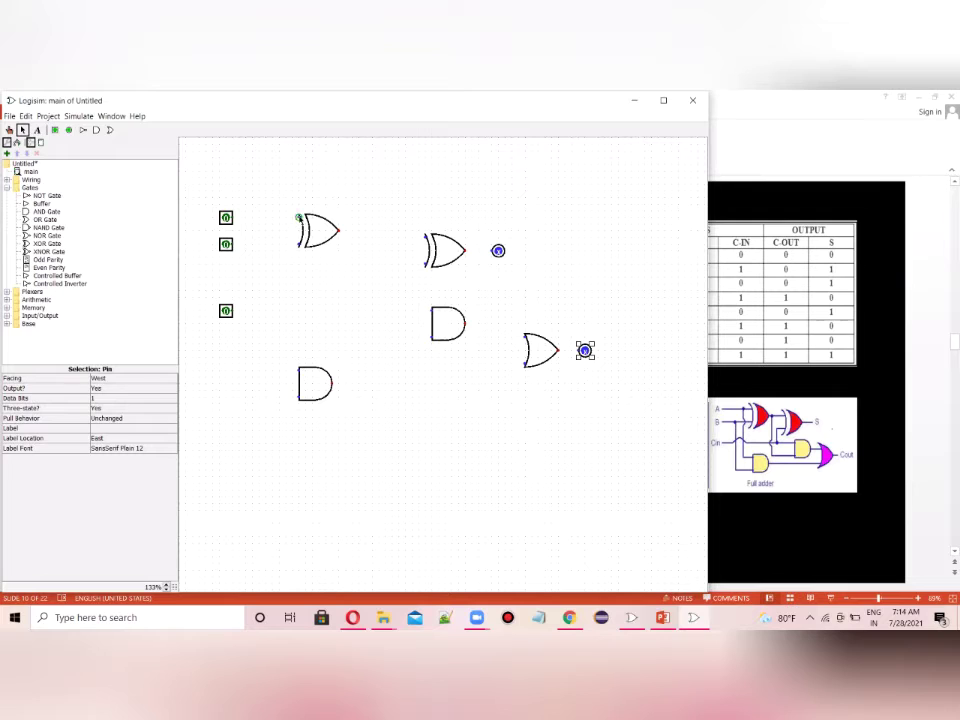
Step: Wire the upper two input pins to the first XOR gate and its output to the second XOR gate's upper input
drag(298, 217, 231, 217)
drag(298, 244, 229, 244)
drag(340, 231, 424, 238)
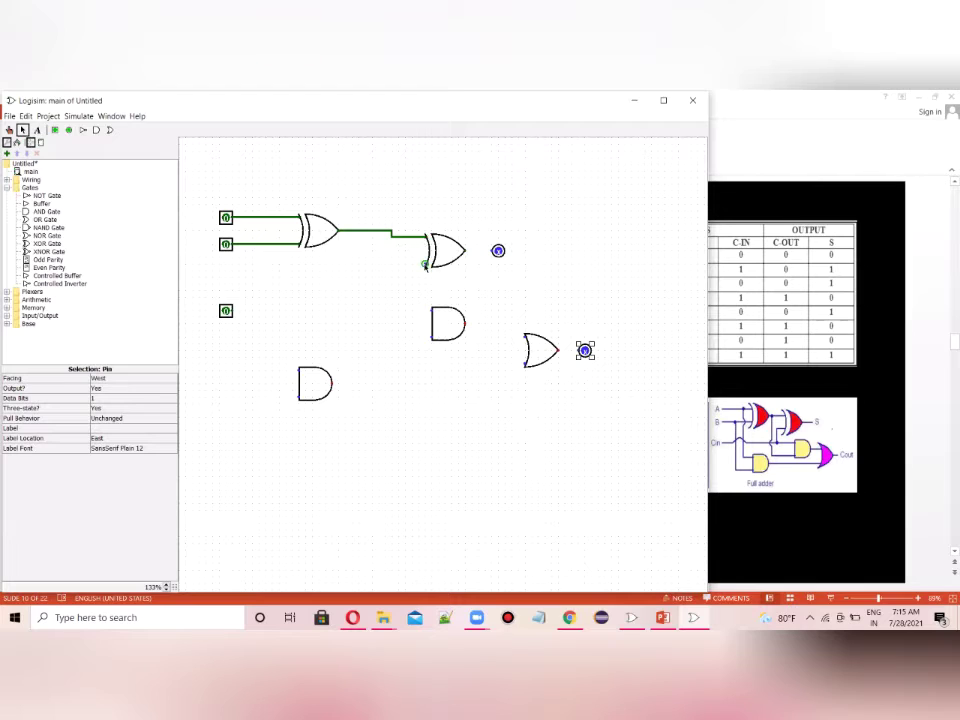
Step: Wire the third input pin to the second XOR gate's lower input and branch it to the upper AND gate's top input
drag(426, 263, 229, 313)
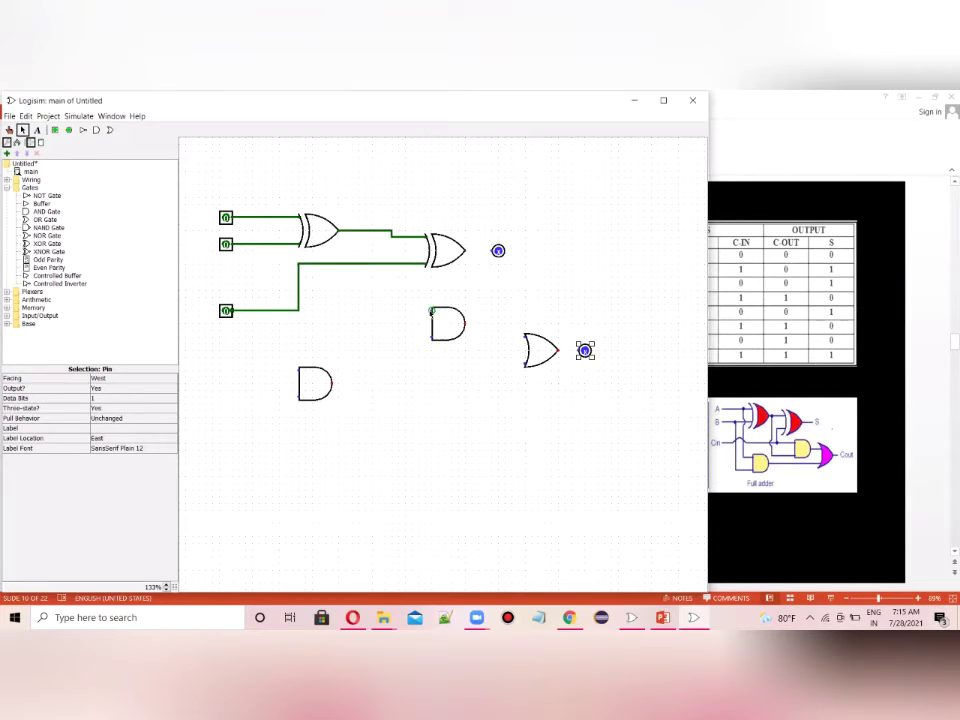
drag(431, 313, 298, 311)
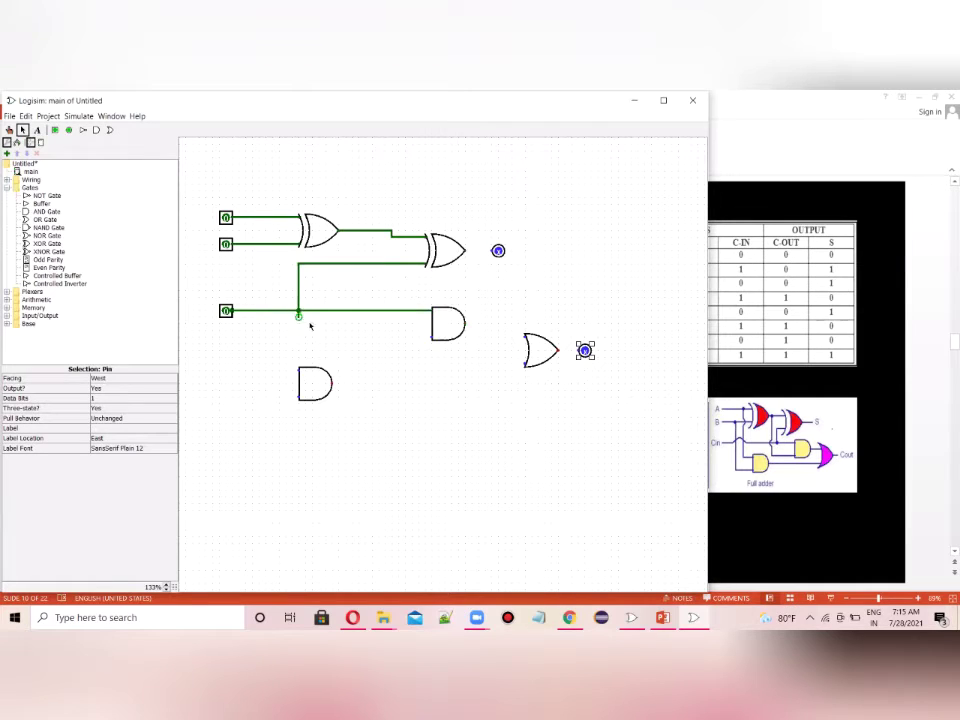
Step: Remove the short wire stub below the third input's junction and wire the upper AND gate's lower input to the first XOR gate's output
click(297, 315)
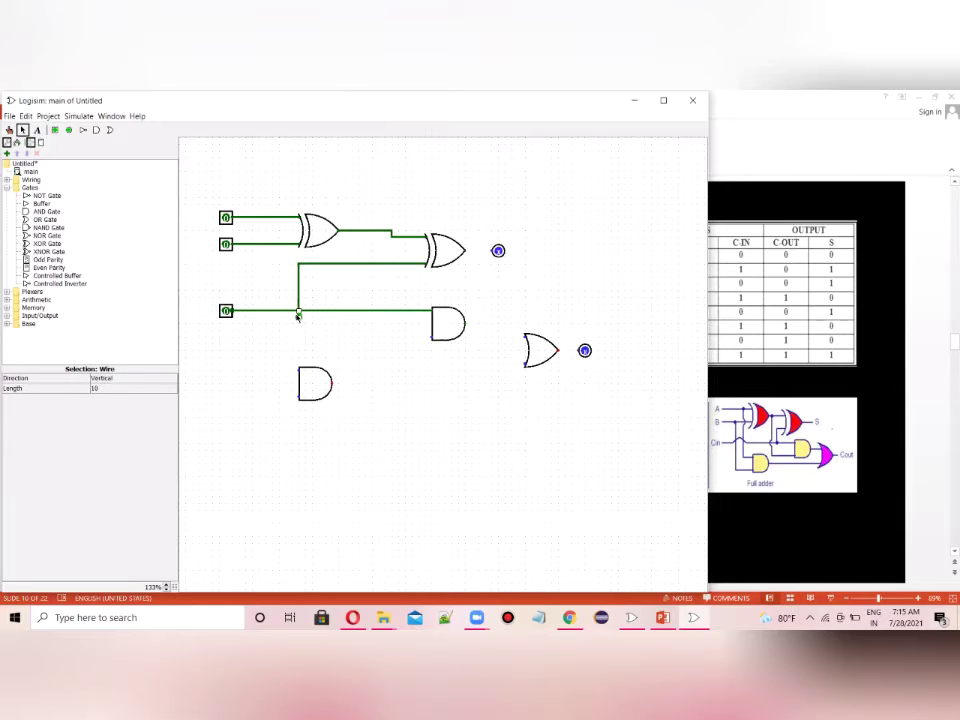
click(297, 318)
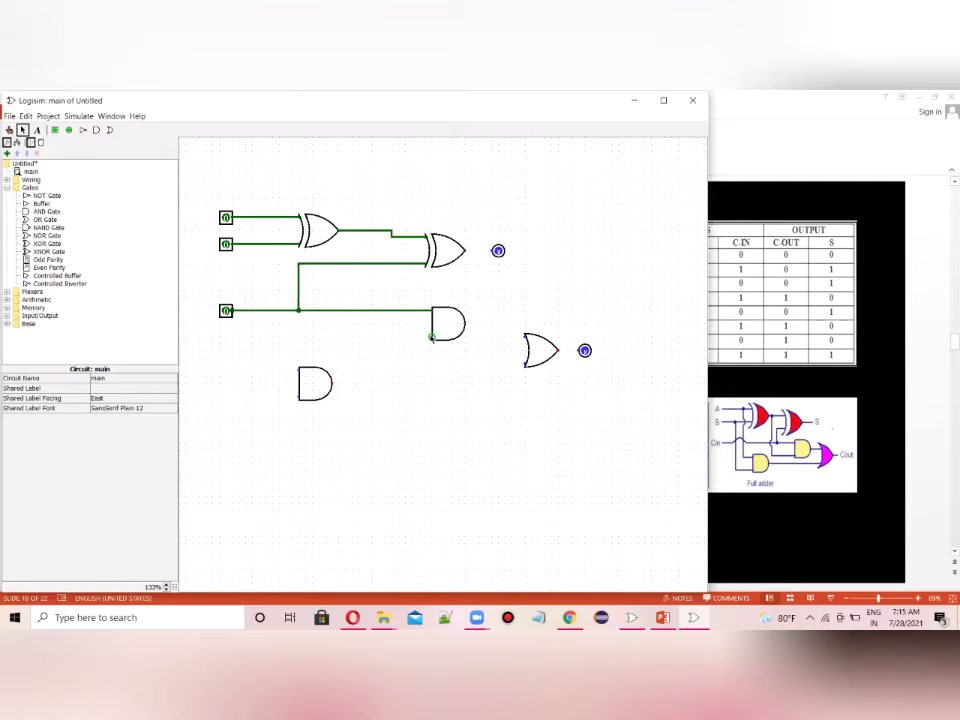
drag(432, 338, 345, 231)
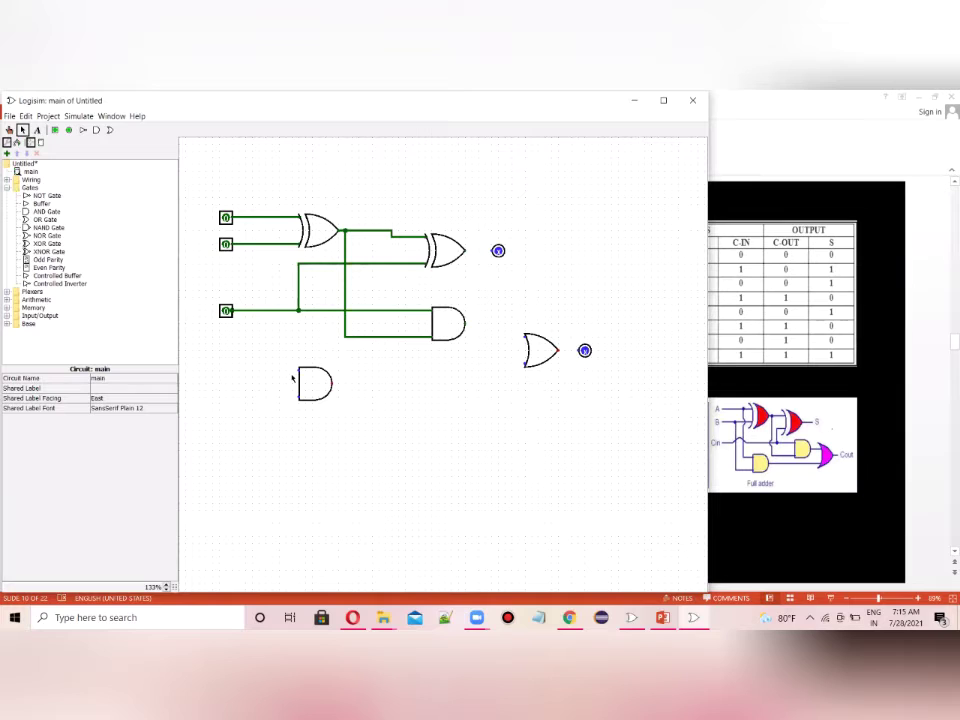
Step: Wire the lower AND gate's upper input to the first input pin's line and its lower input to the second input pin's line
drag(298, 371, 278, 217)
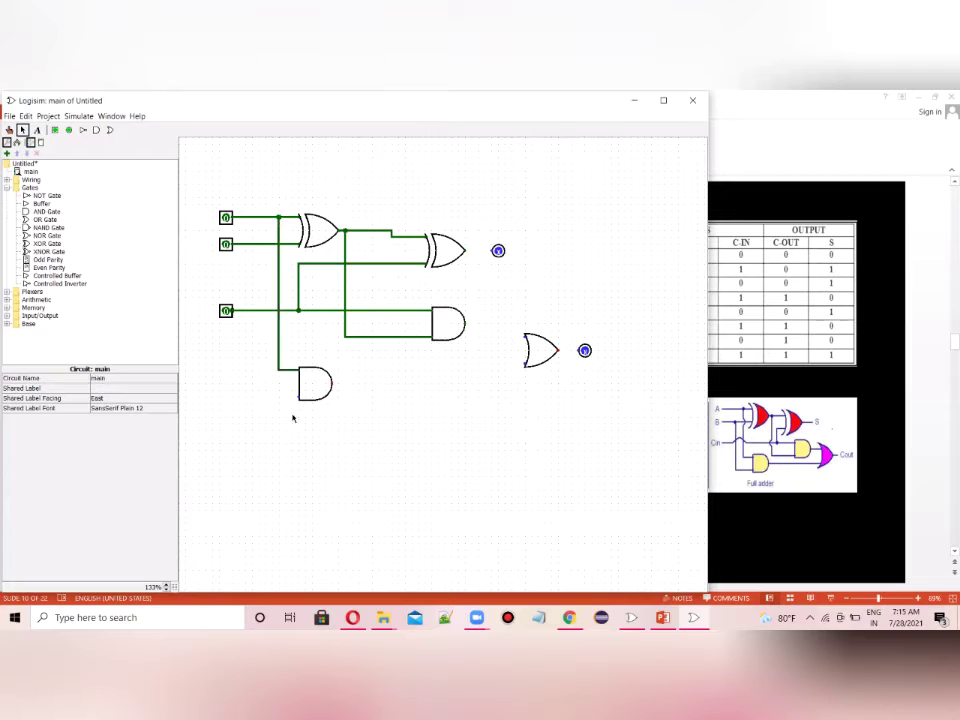
drag(299, 397, 251, 250)
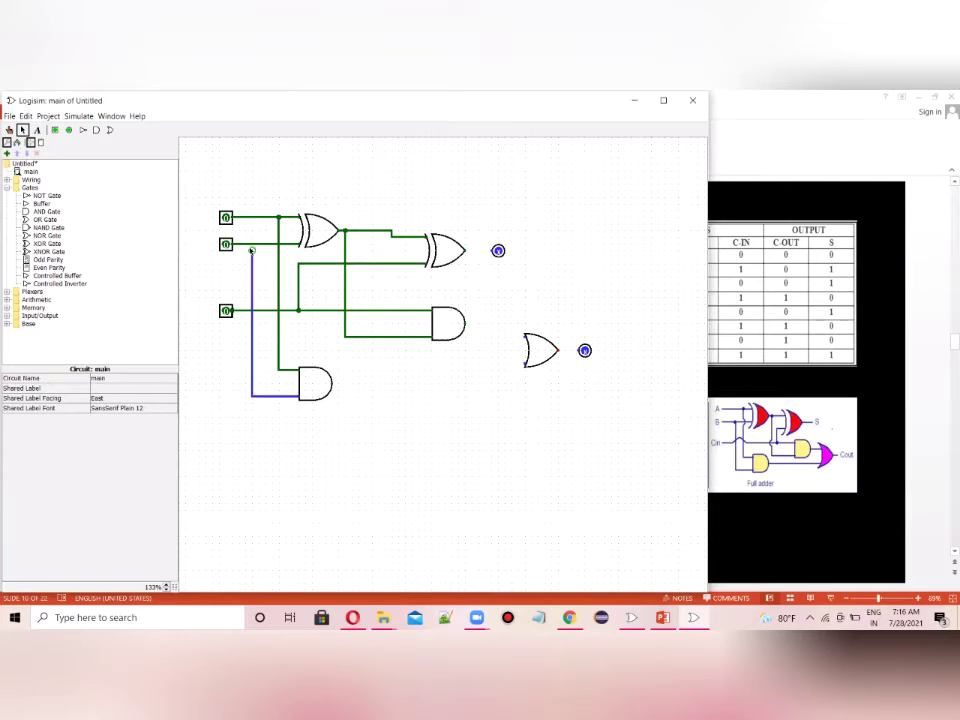
drag(251, 247, 251, 243)
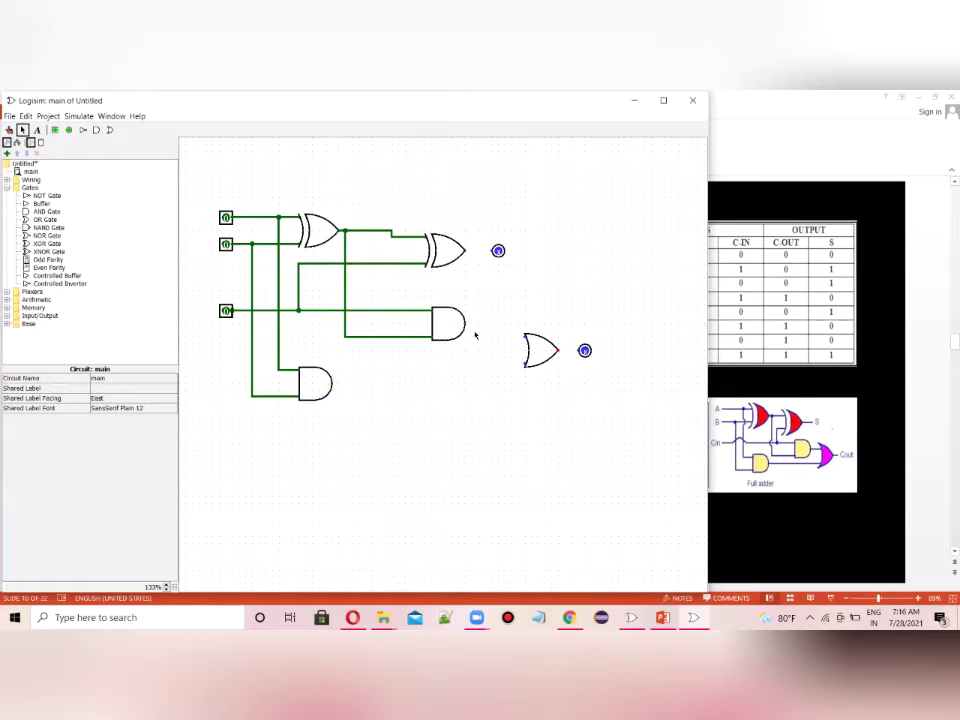
Step: Wire both AND gate outputs into the OR gate, and connect the second XOR and OR gate outputs to their output pins
drag(464, 324, 525, 337)
drag(332, 387, 525, 365)
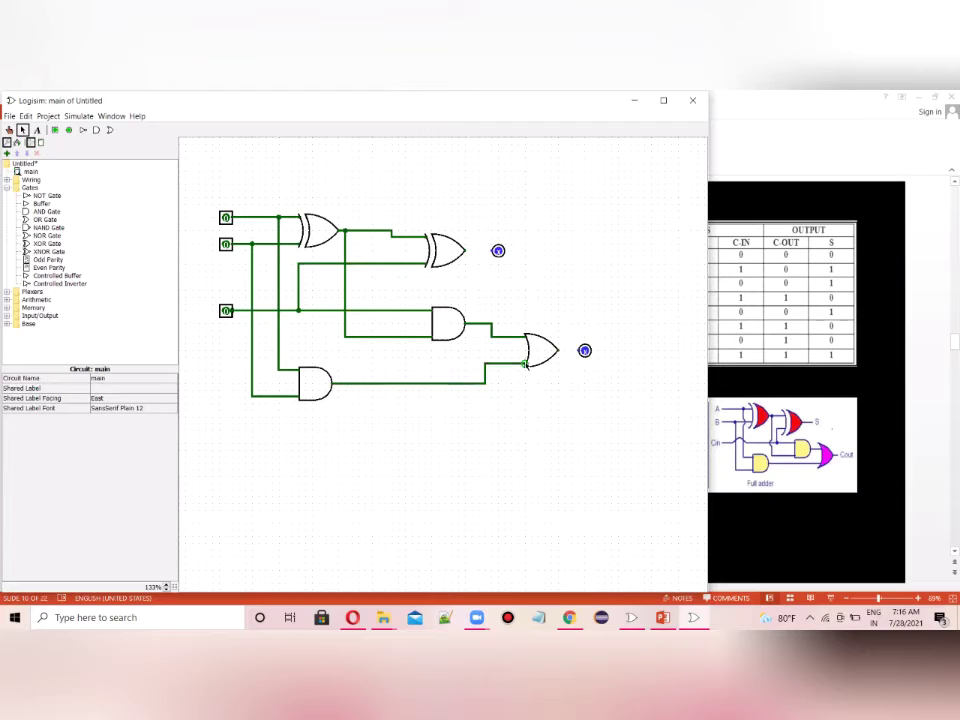
drag(465, 251, 497, 251)
drag(559, 351, 581, 350)
Step: Label the topmost input pin A
click(222, 217)
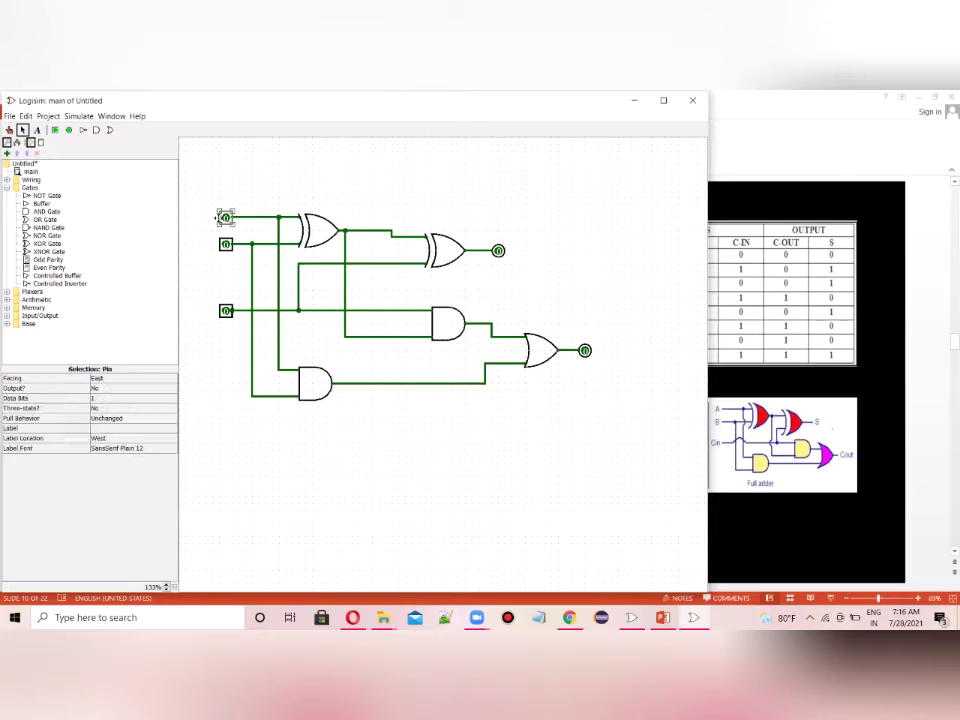
click(110, 428)
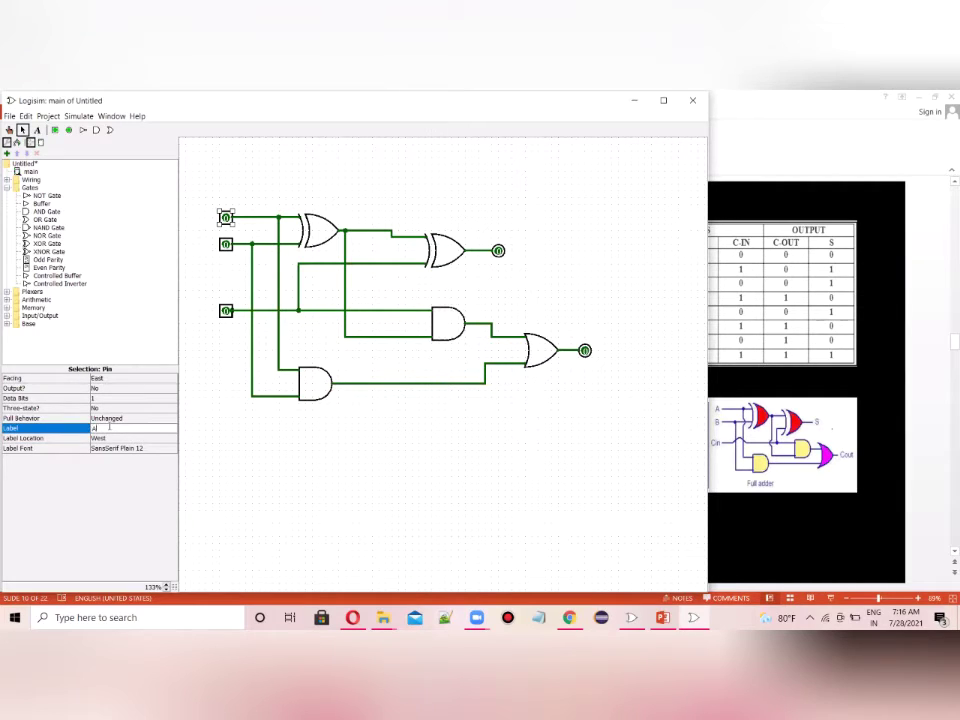
text(A)
key(Return)
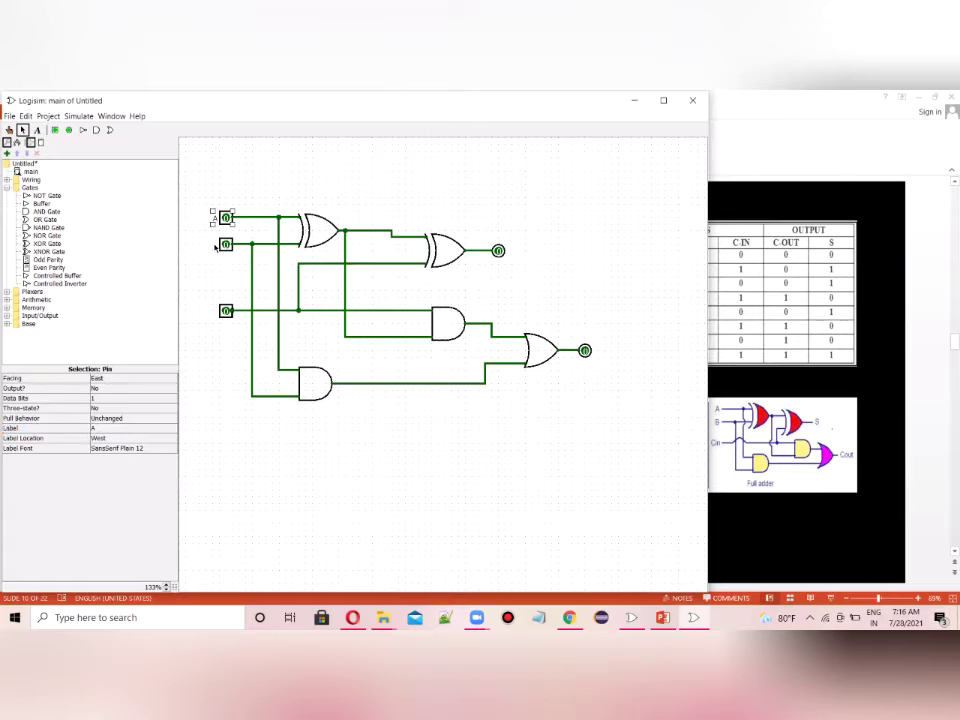
Step: Label the second input pin, on the first XOR gate's lower input, B
click(213, 243)
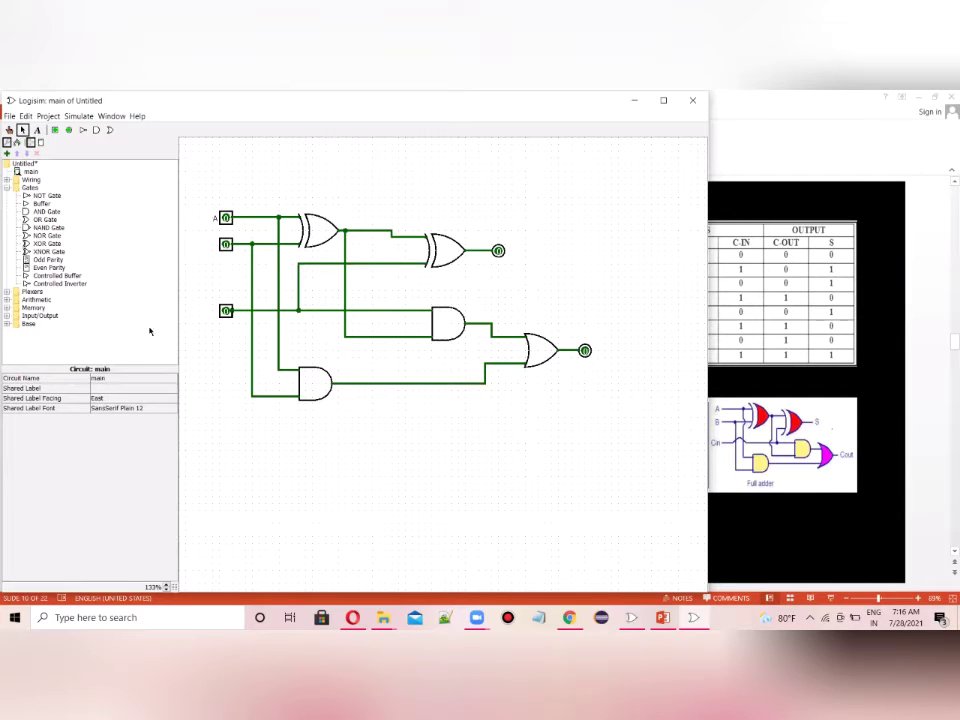
click(226, 244)
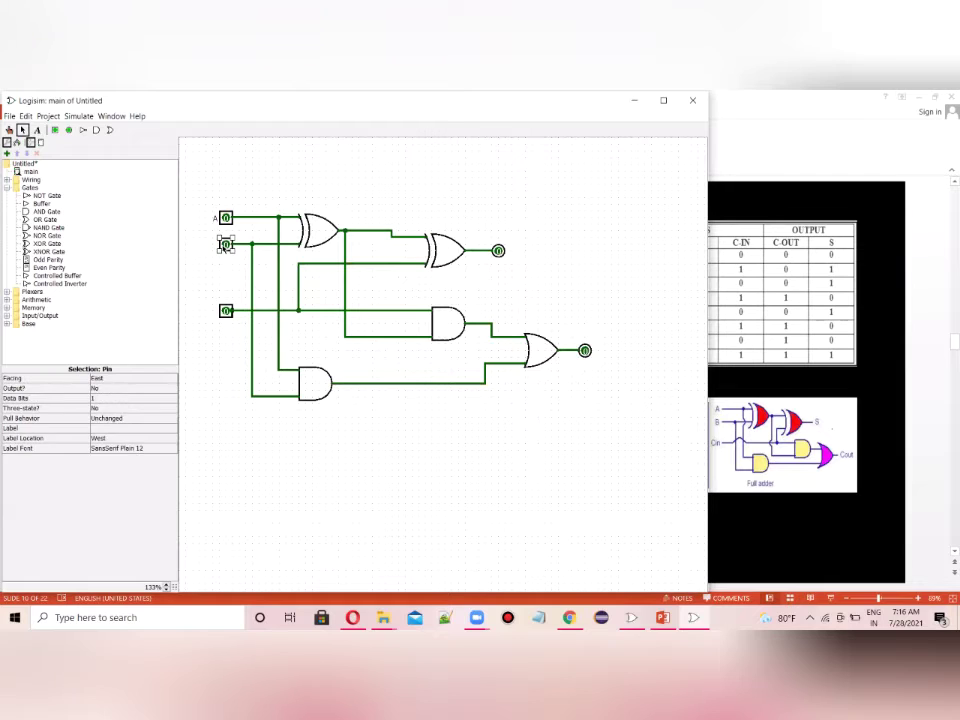
click(96, 428)
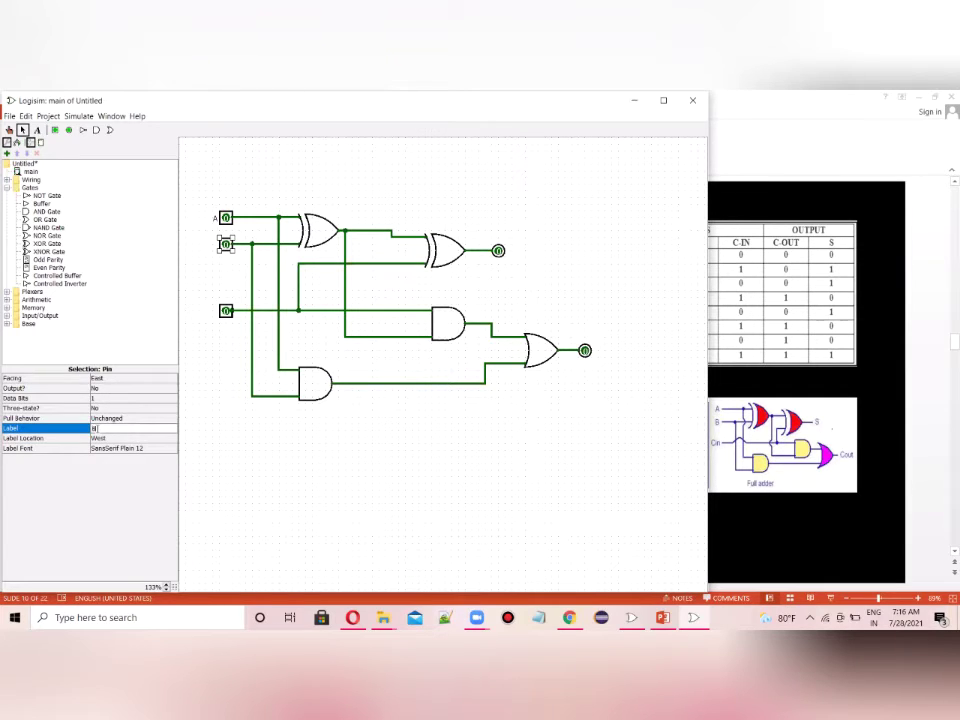
text(B)
key(Return)
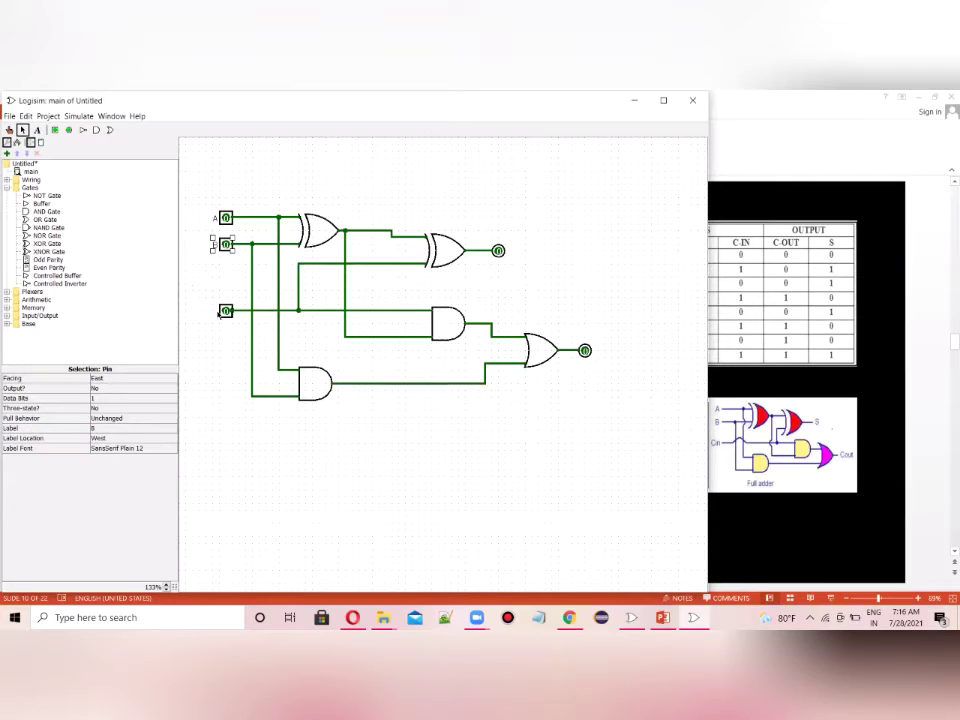
Step: Label the third input pin C-IN
click(216, 313)
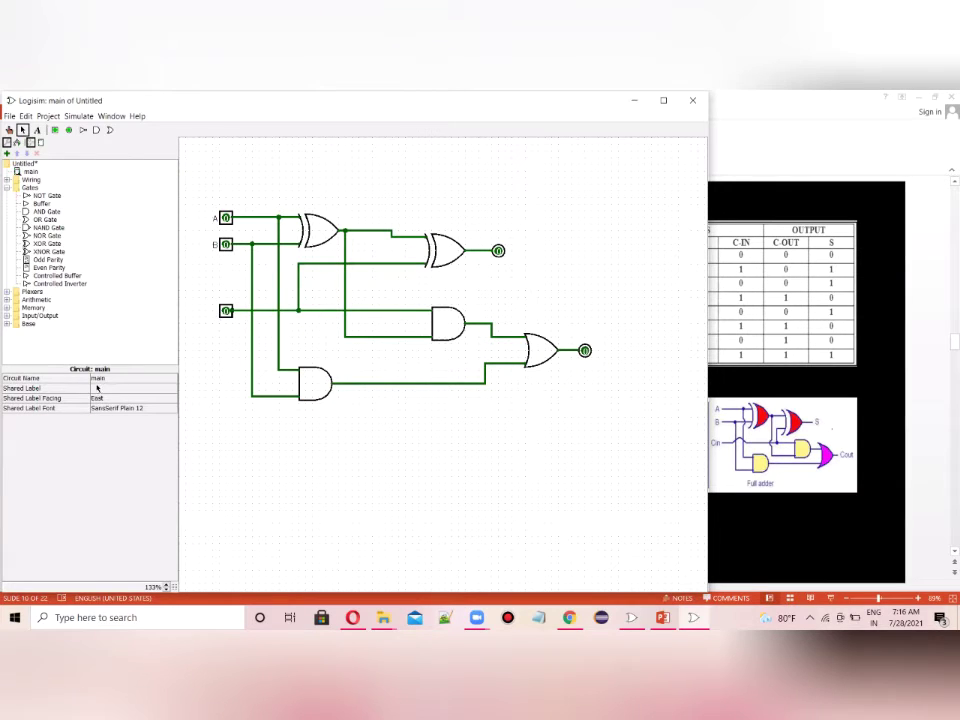
click(226, 311)
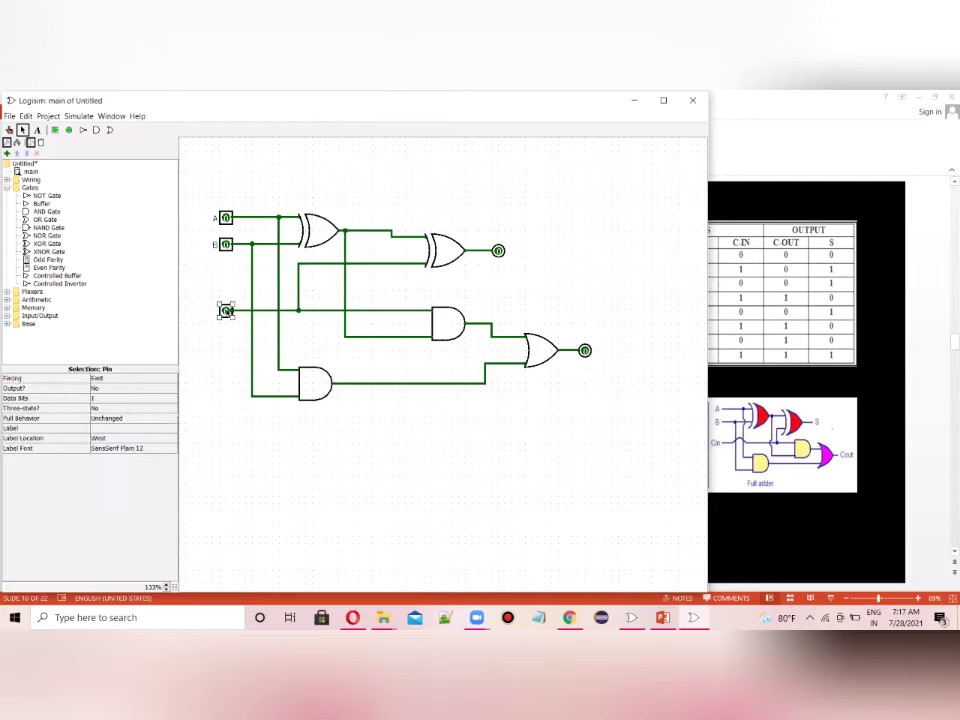
click(101, 427)
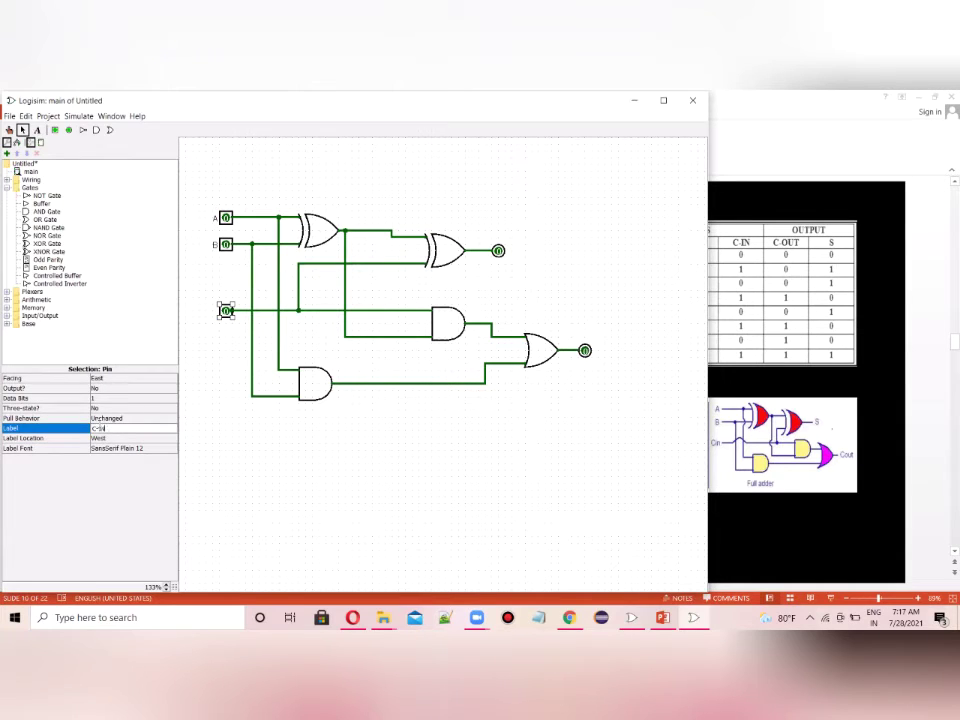
key(Return)
click(214, 418)
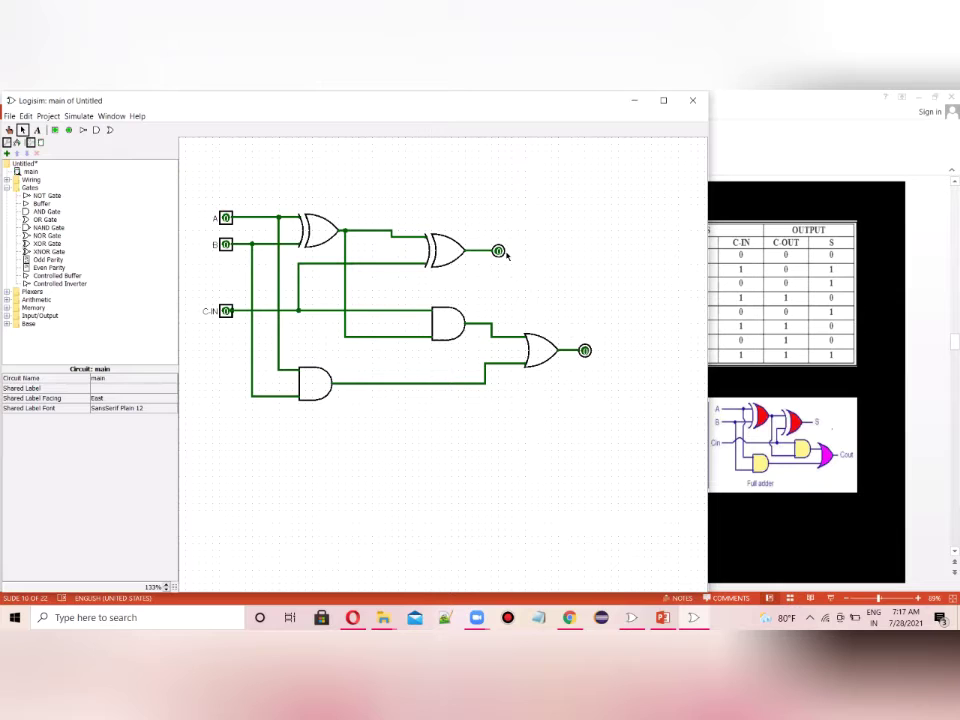
Step: Label the output pin of the second XOR gate S
click(500, 251)
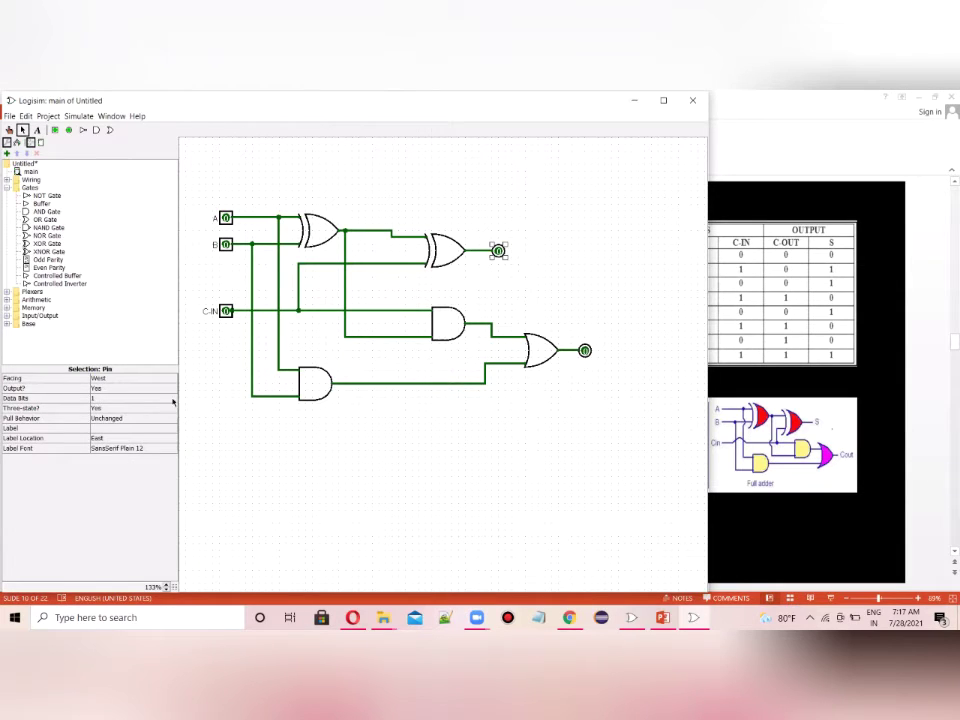
click(121, 427)
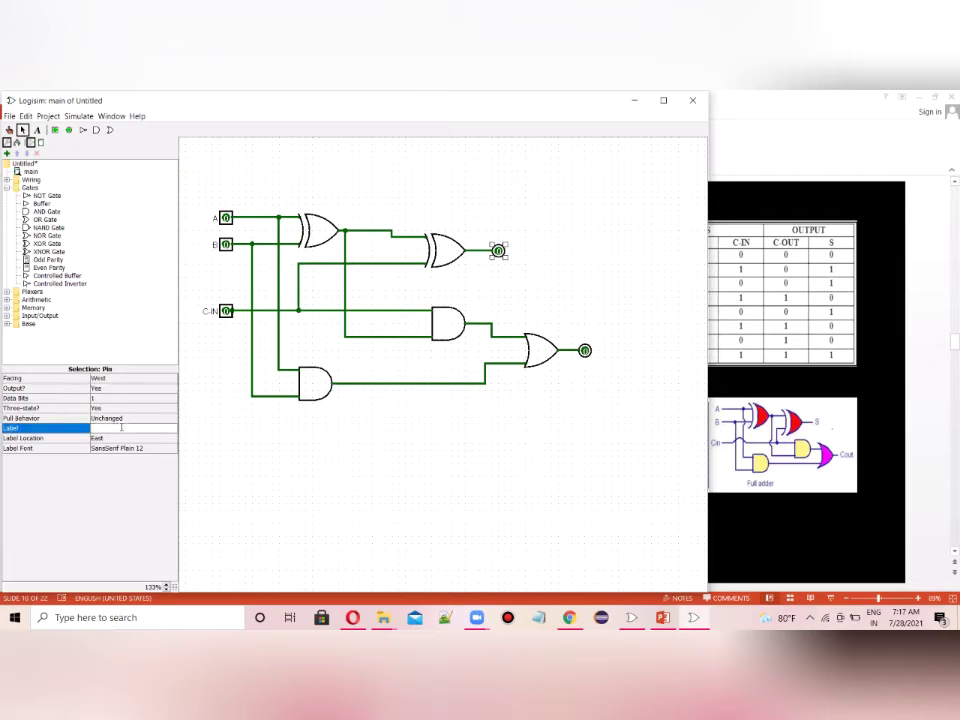
text(S)
key(Return)
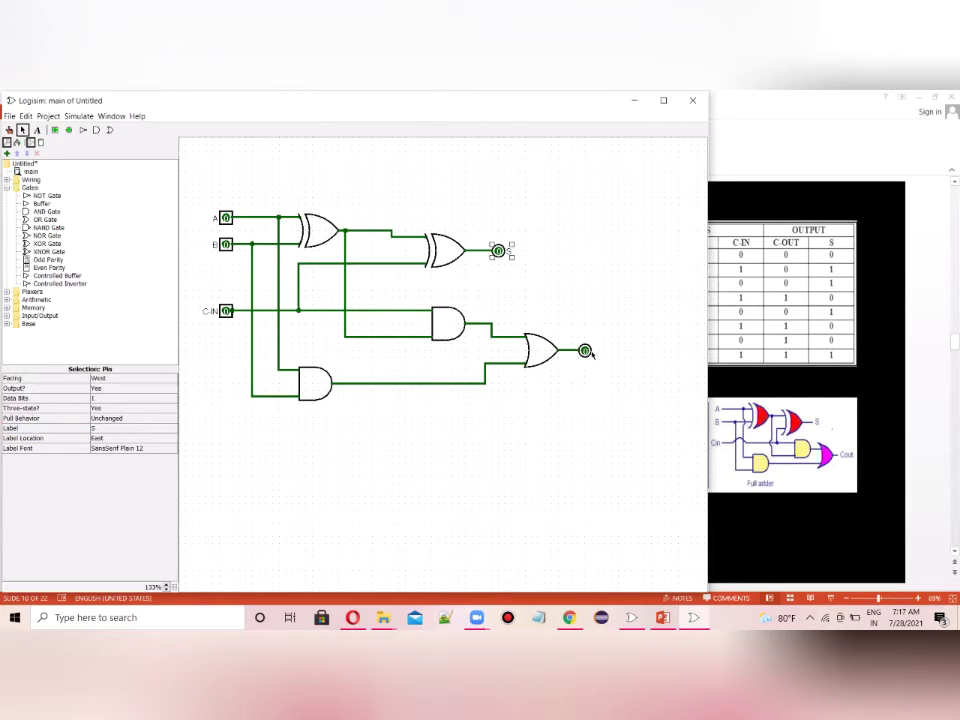
Step: Set the main circuit's shared label to C-out
click(593, 353)
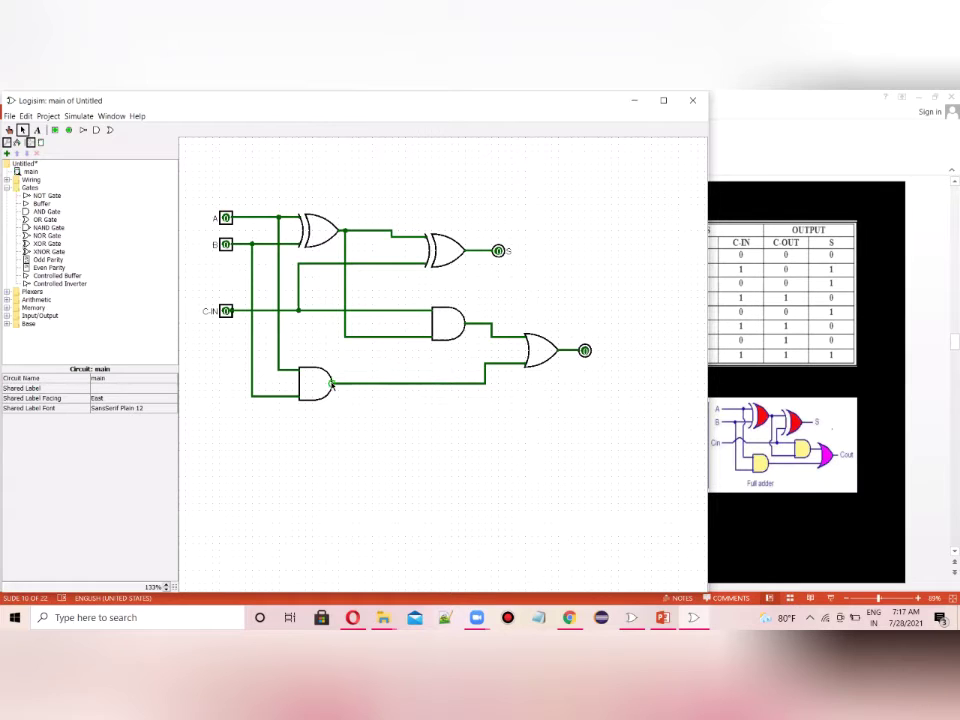
click(139, 388)
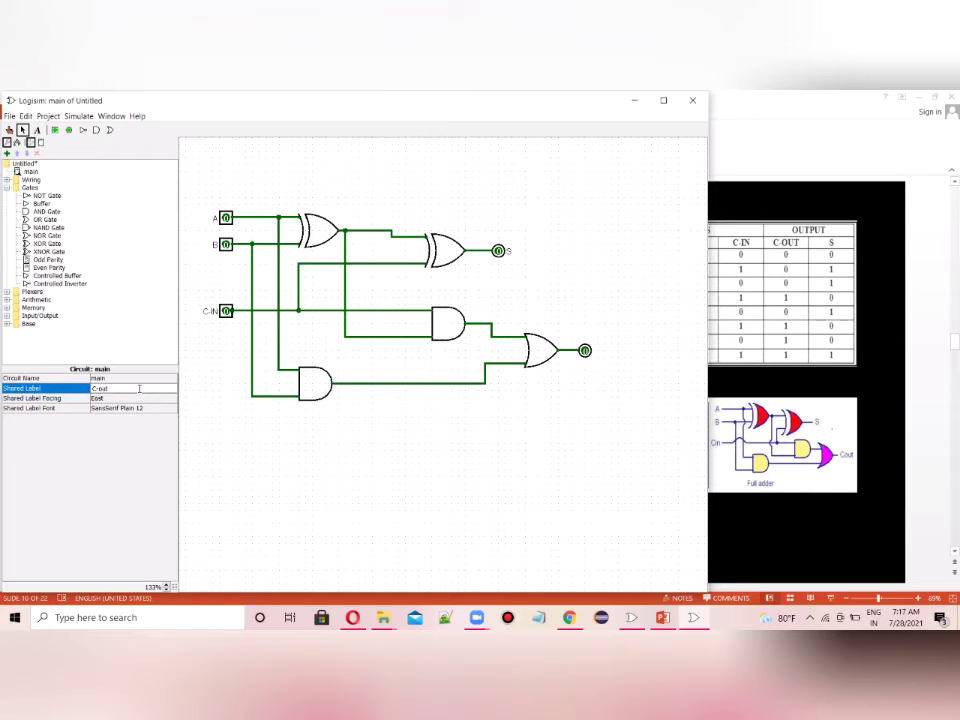
click(211, 413)
click(211, 413)
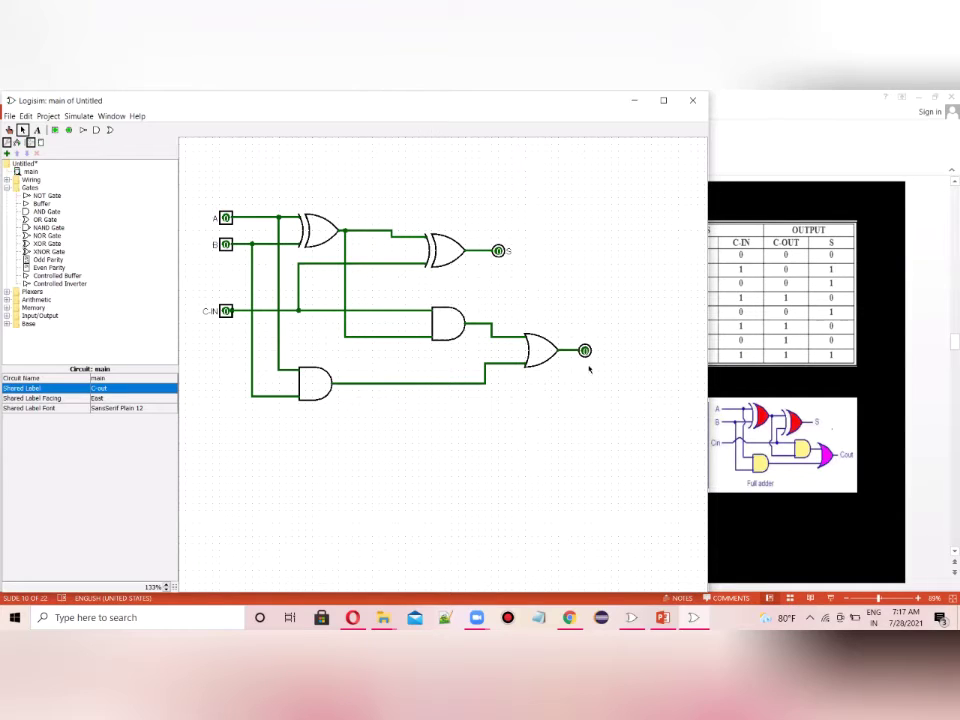
Step: Label the output pin of the OR gate C-out
click(585, 350)
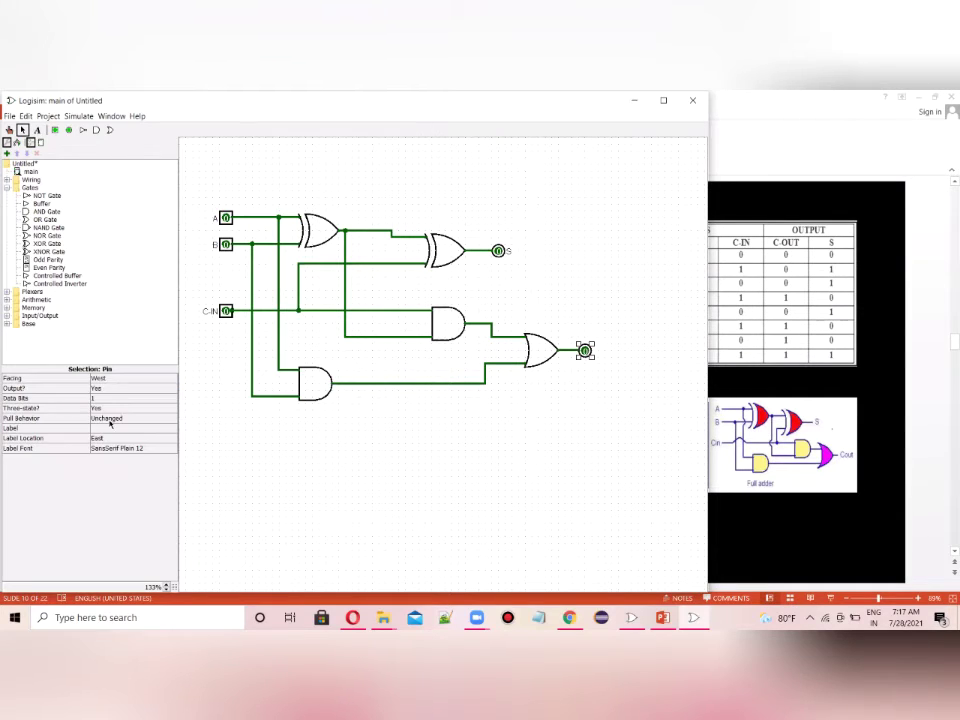
click(109, 426)
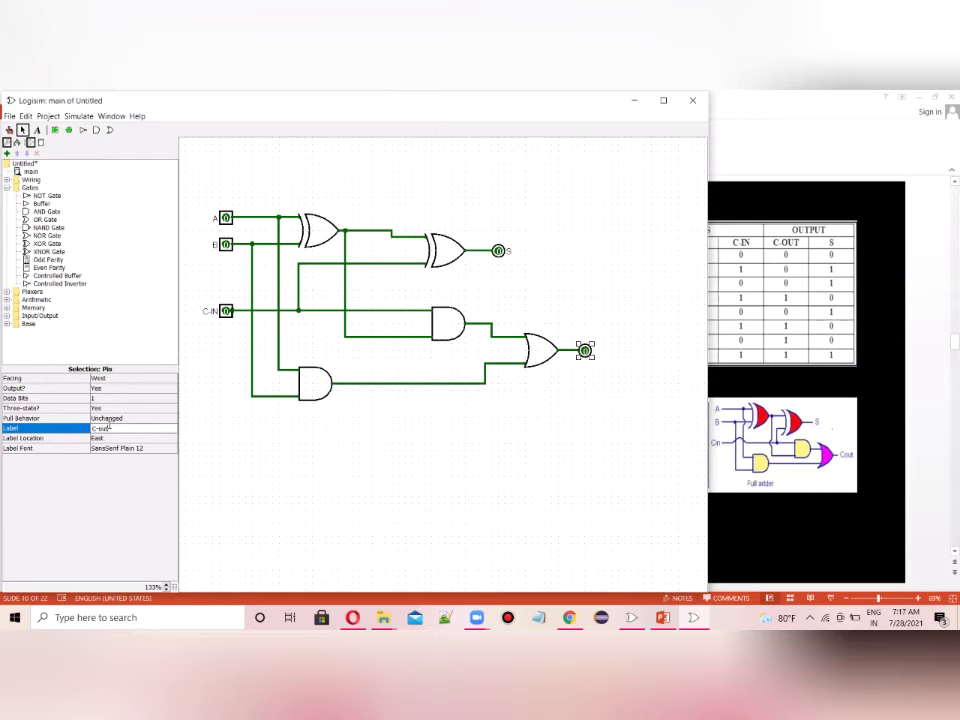
click(381, 467)
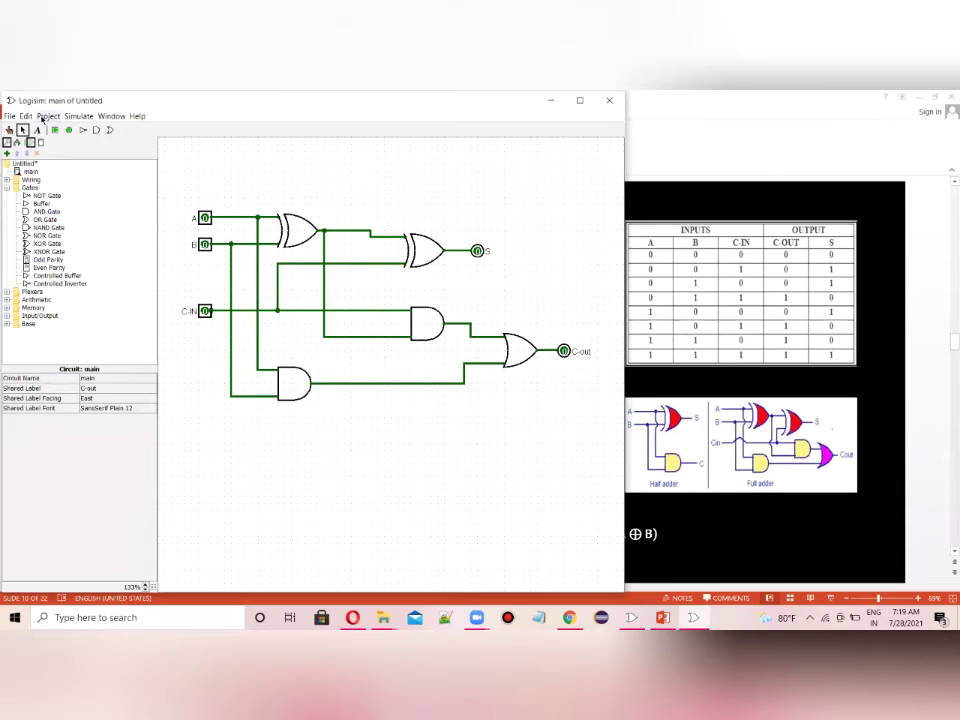
Step: Analyze the circuit and compare its generated truth table with the full adder reference table, and minimize the analysis window
click(48, 116)
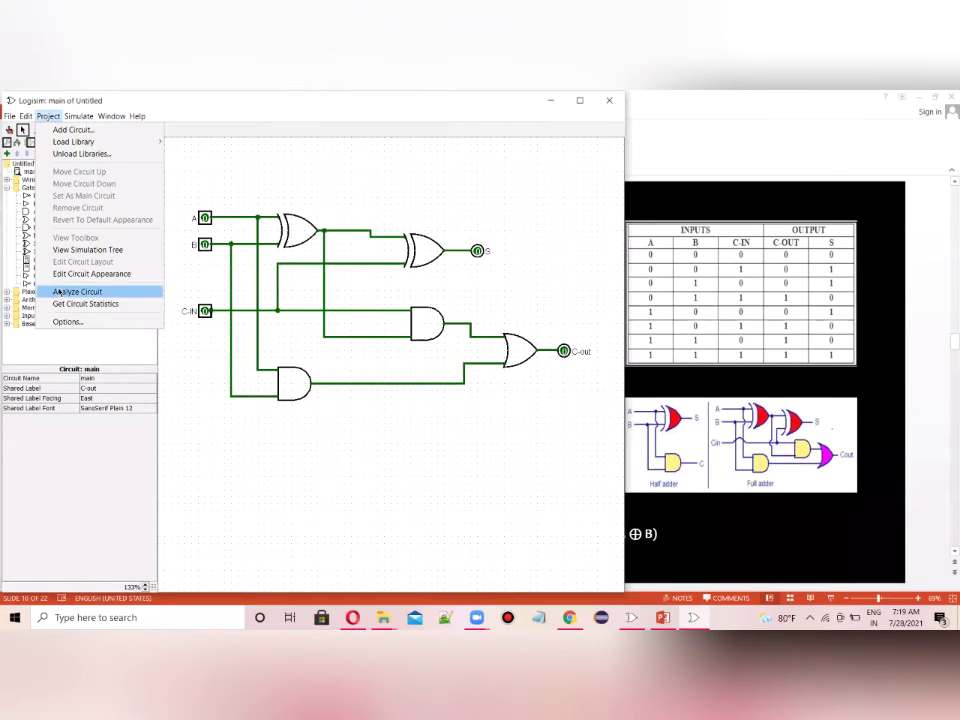
click(58, 291)
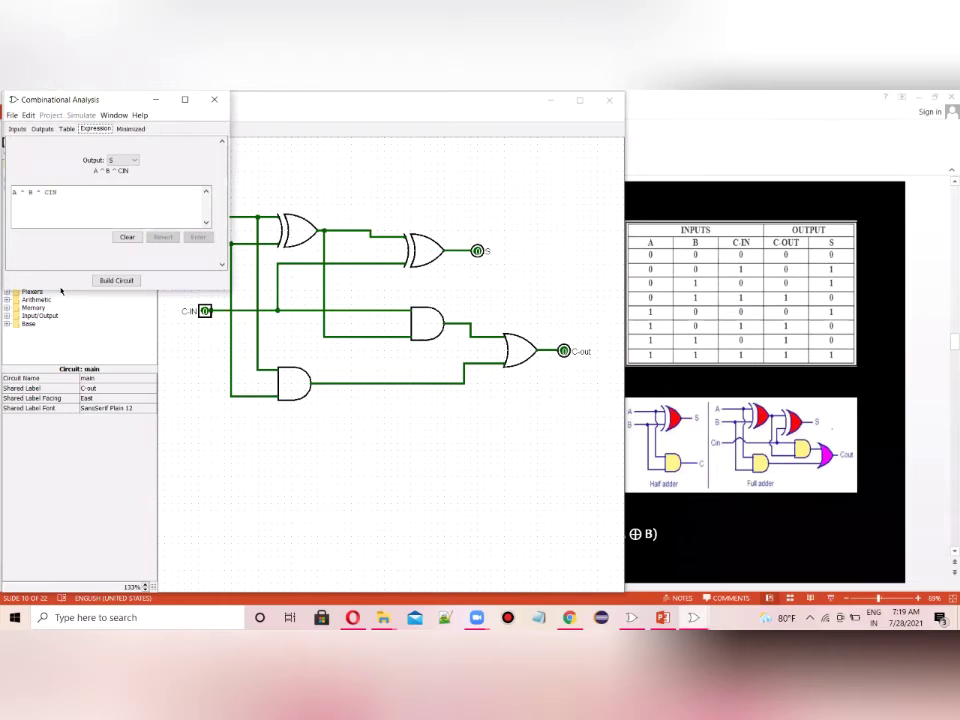
click(65, 129)
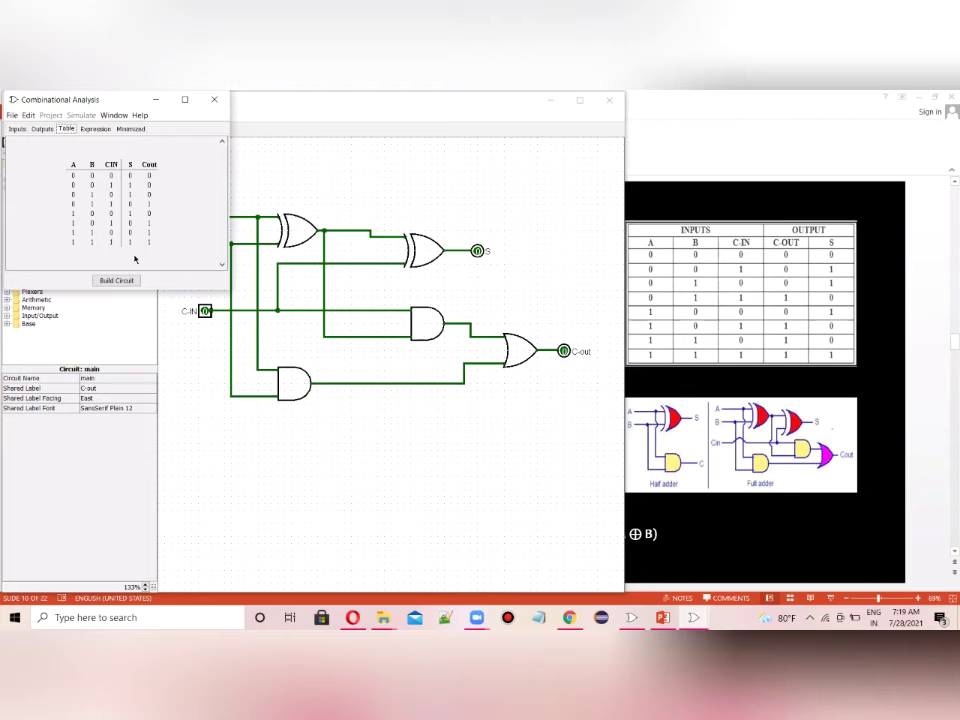
click(155, 99)
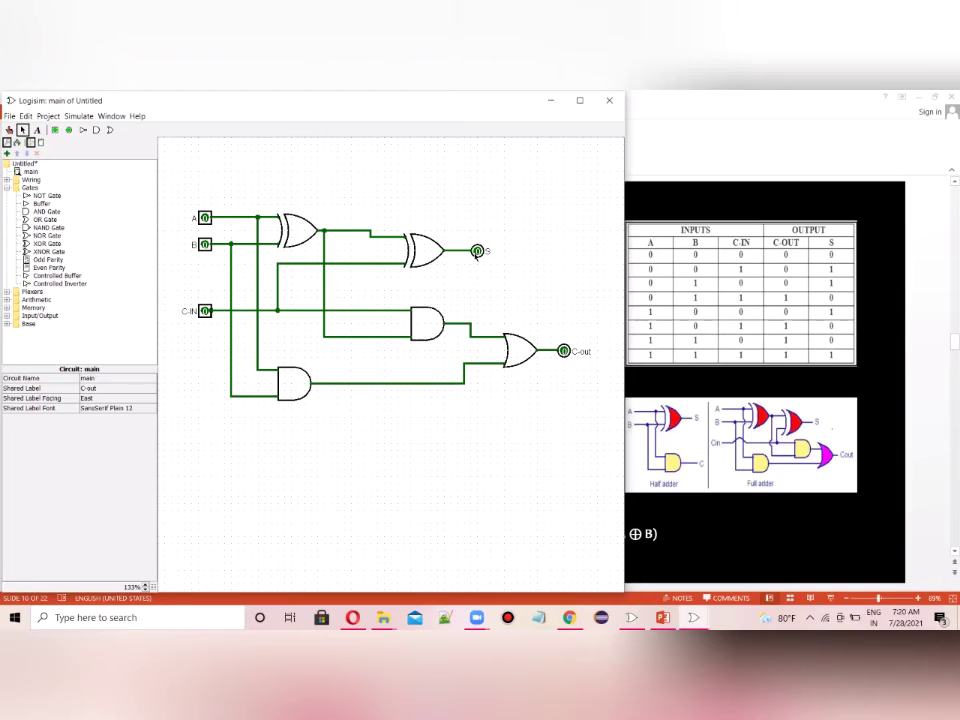
Step: Delete the S output pin at the second XOR gate's output
click(477, 251)
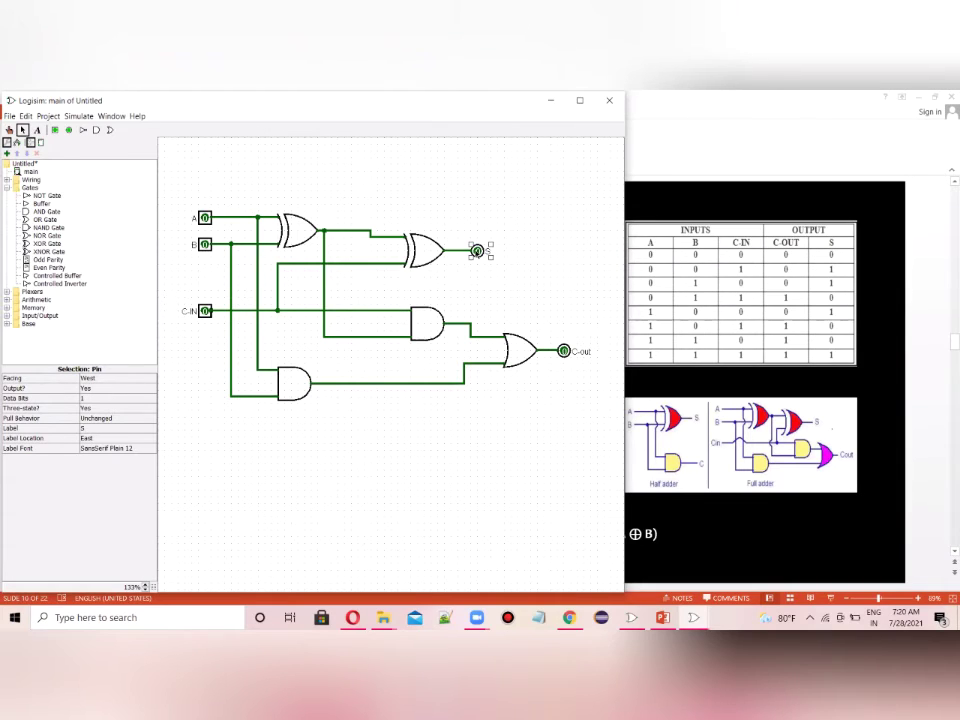
right_click(478, 252)
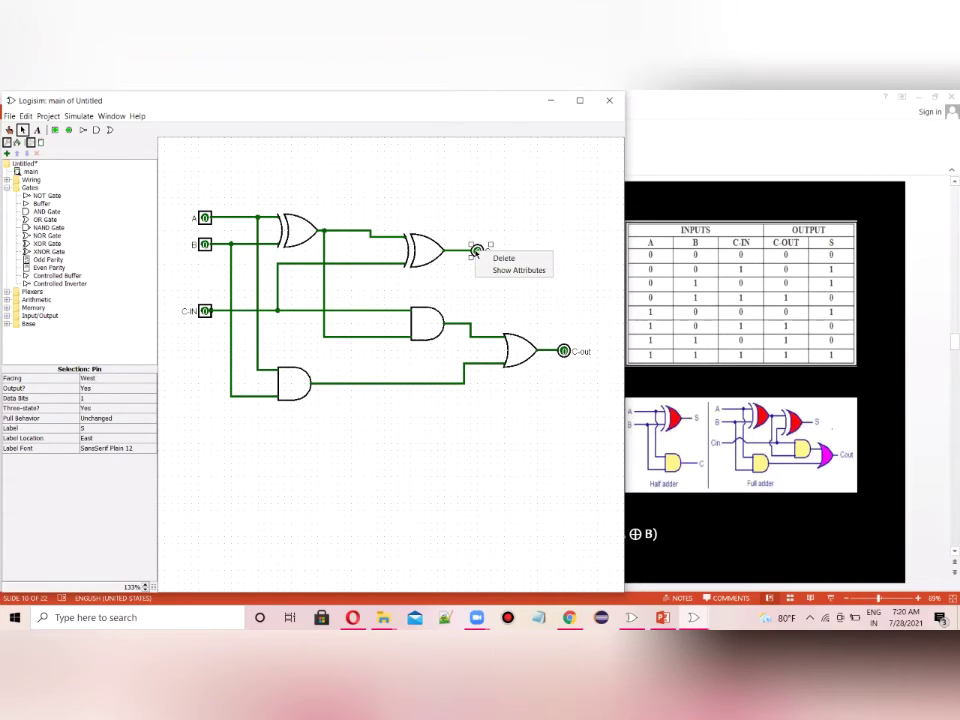
click(503, 258)
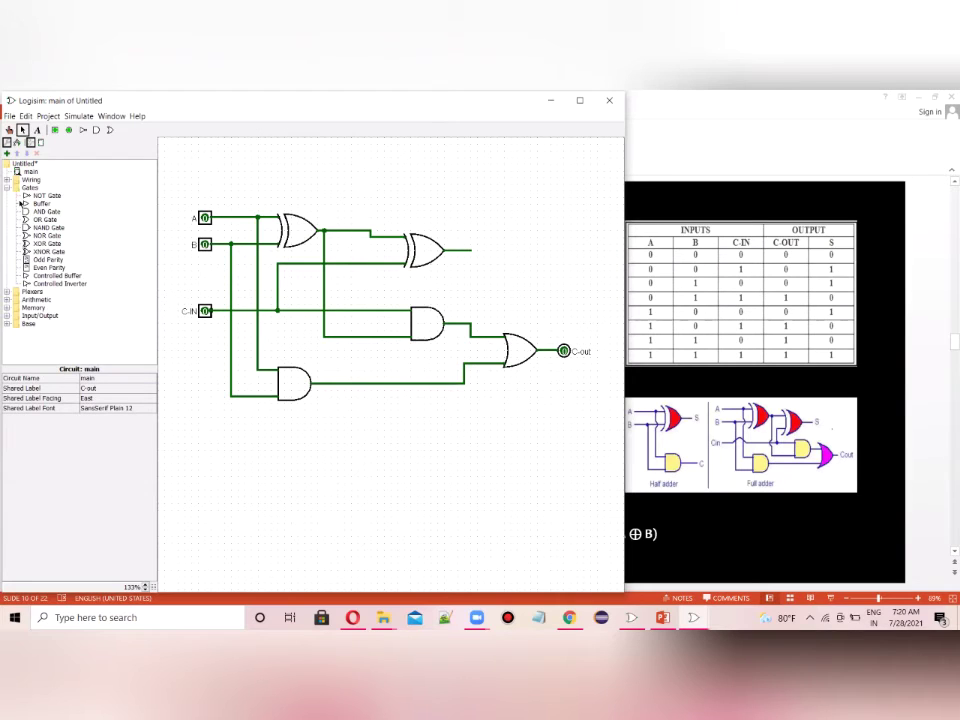
Step: Place an LED at the open output wire of the second XOR gate
double_click(27, 318)
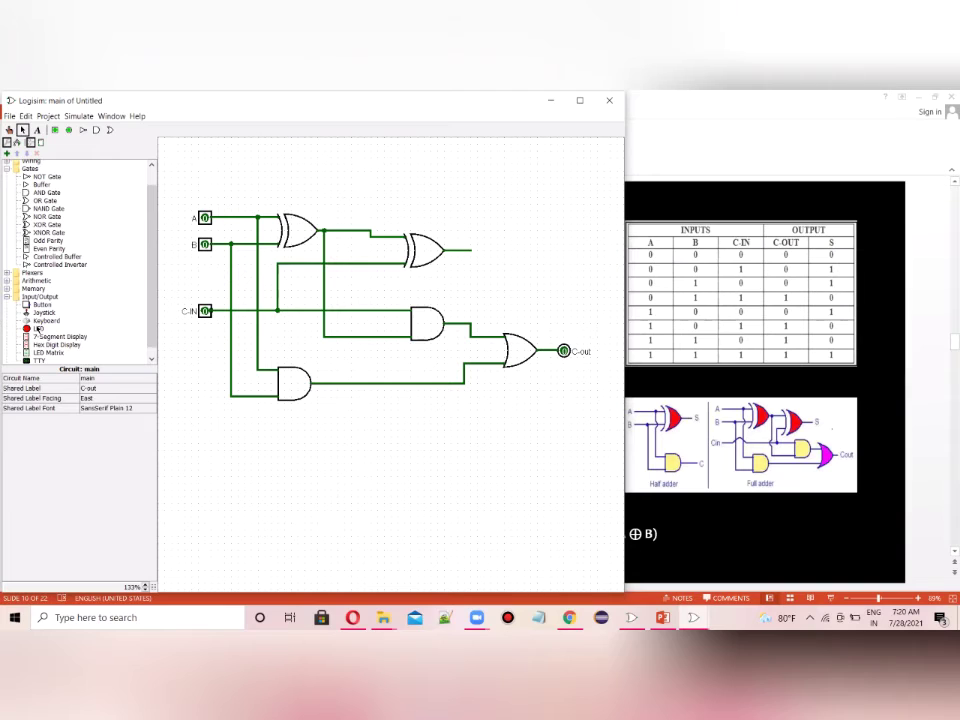
click(38, 328)
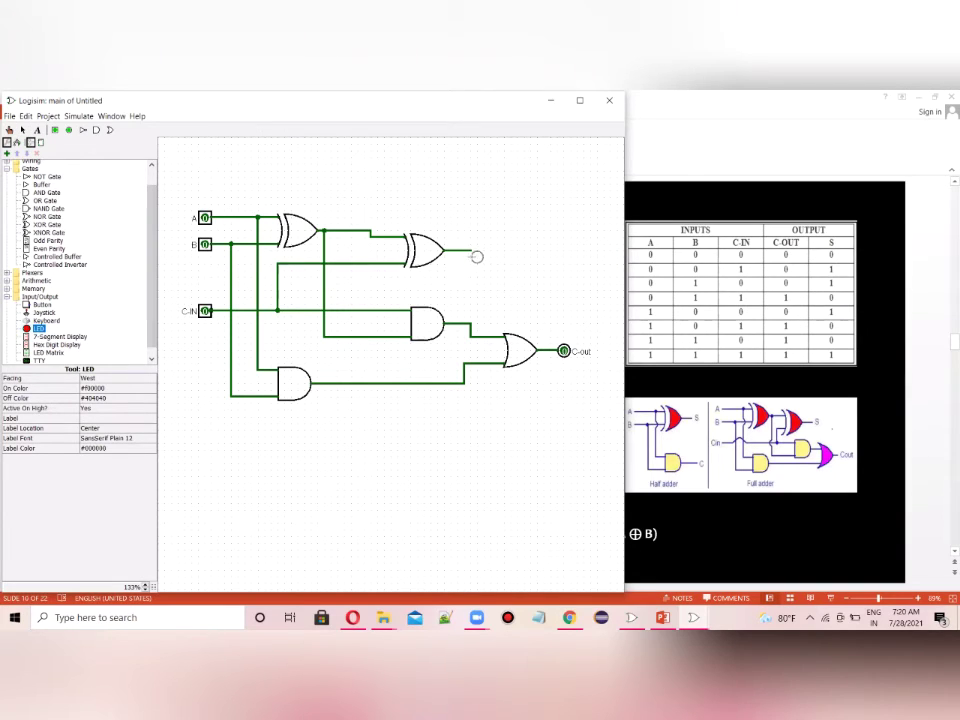
click(477, 251)
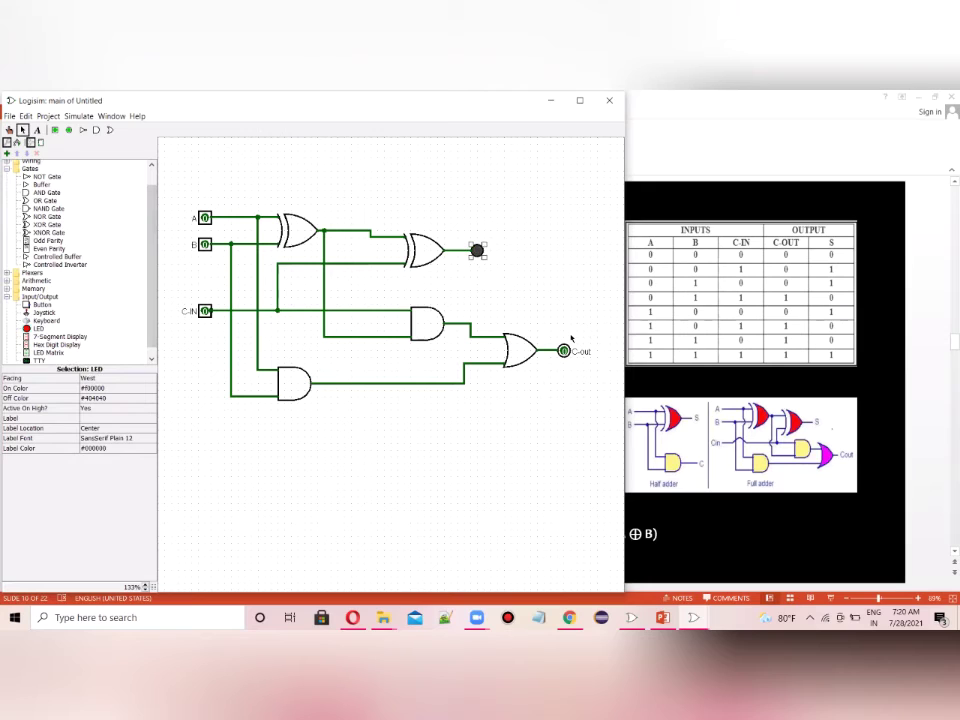
Step: Replace the C-out pin at the OR gate's output with an LED
click(564, 350)
right_click(567, 350)
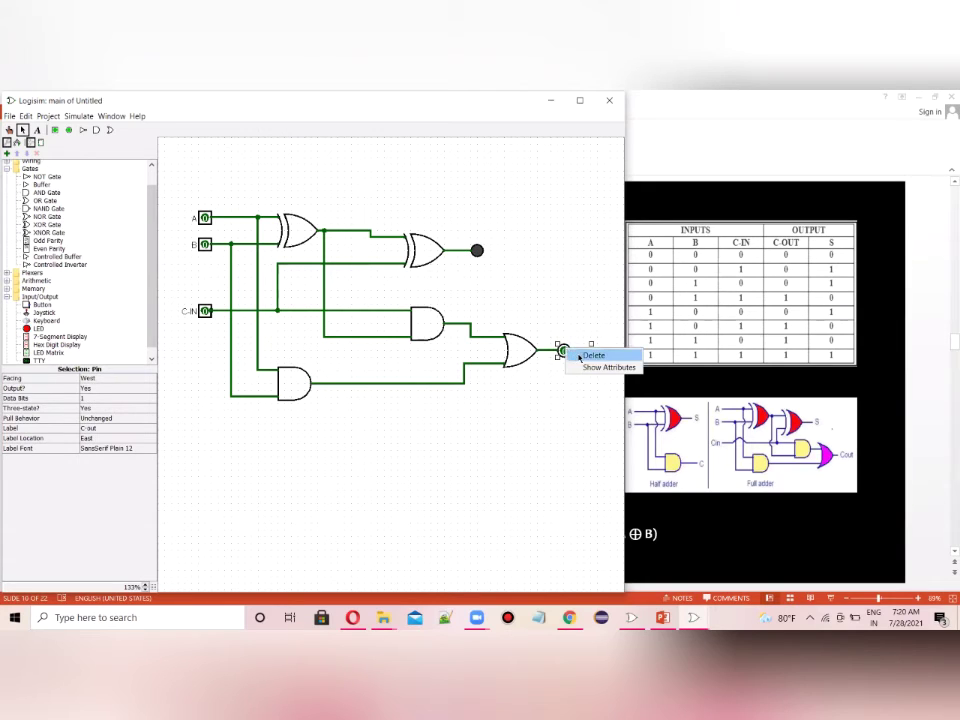
click(593, 355)
click(38, 328)
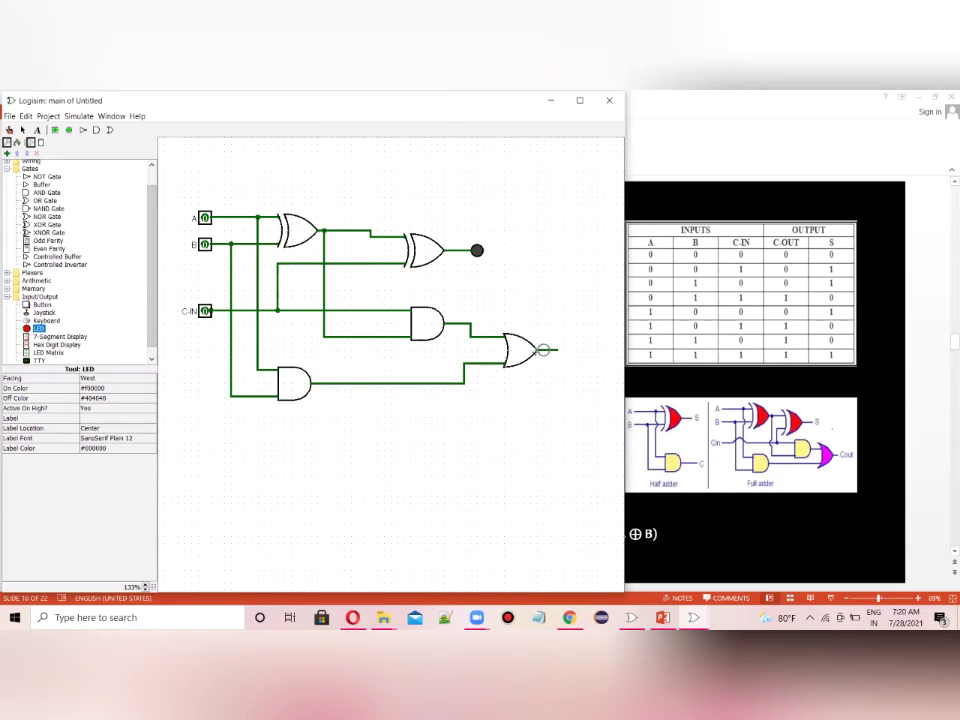
click(564, 350)
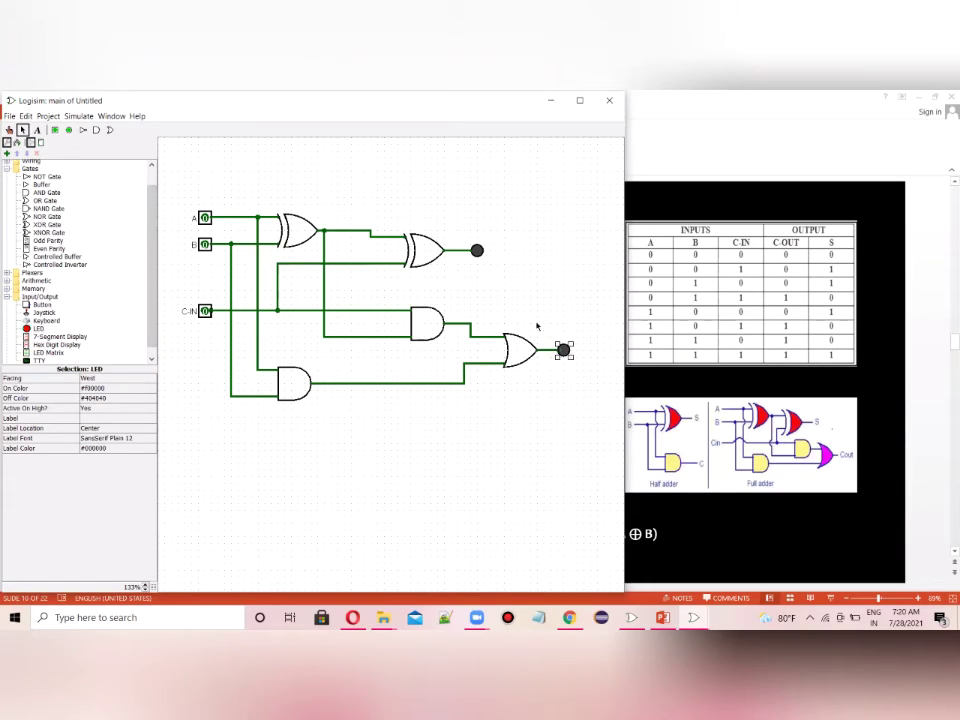
Step: Set the label of the LED at the second XOR gate's output to SUM
click(490, 254)
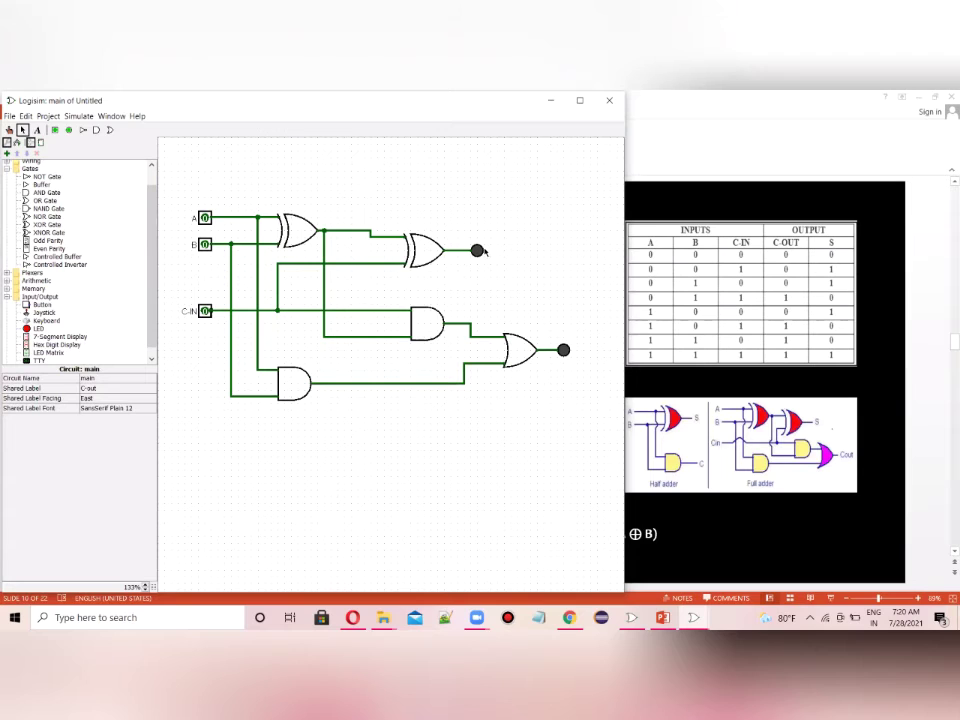
click(477, 251)
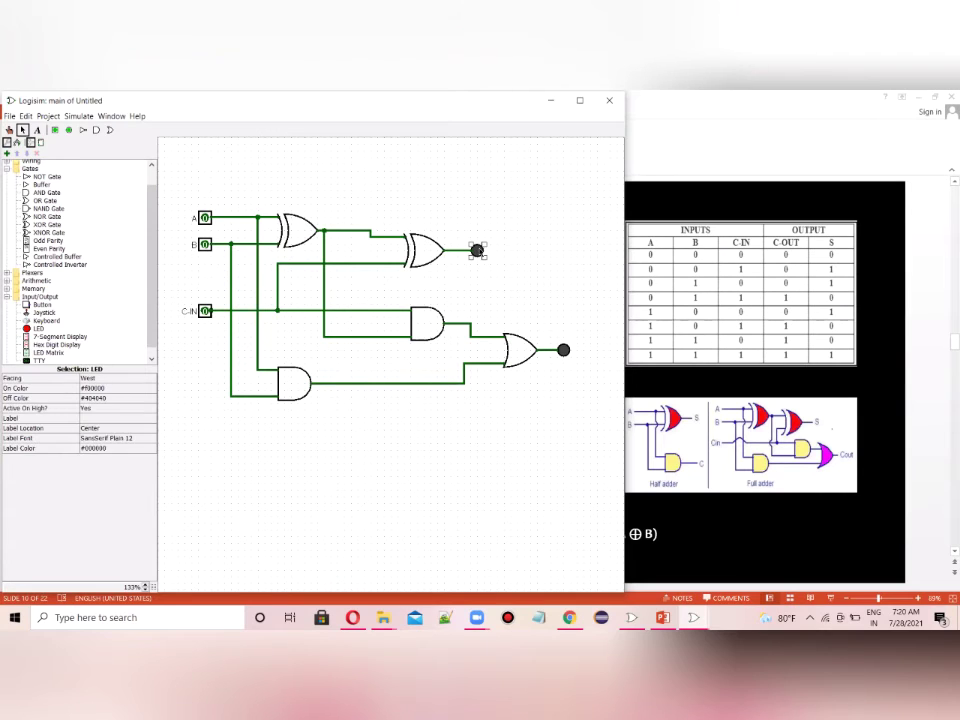
click(84, 418)
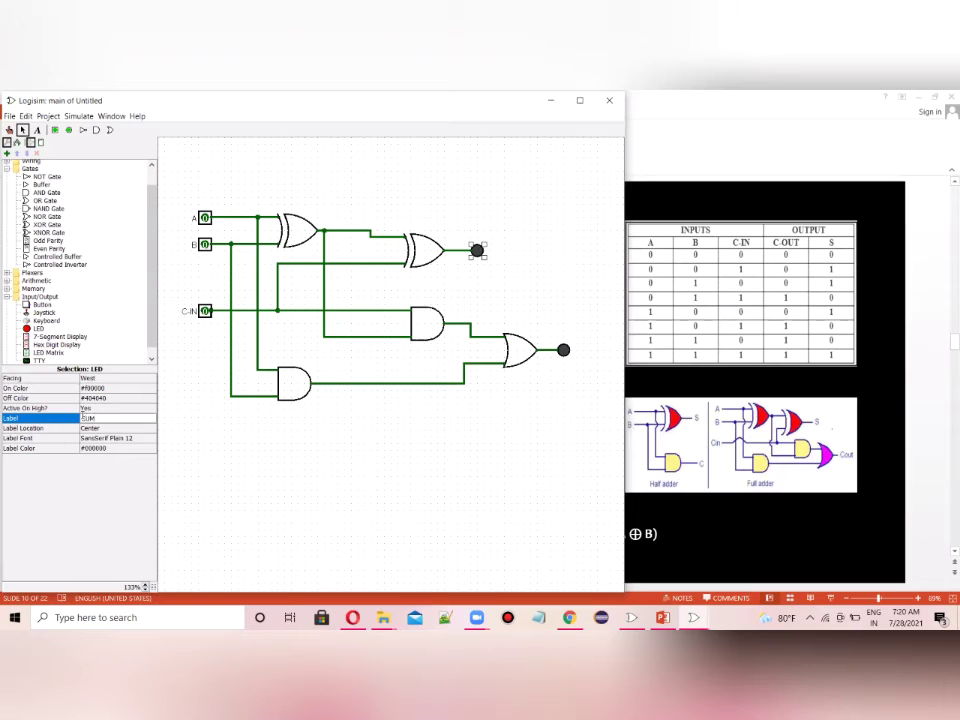
click(471, 435)
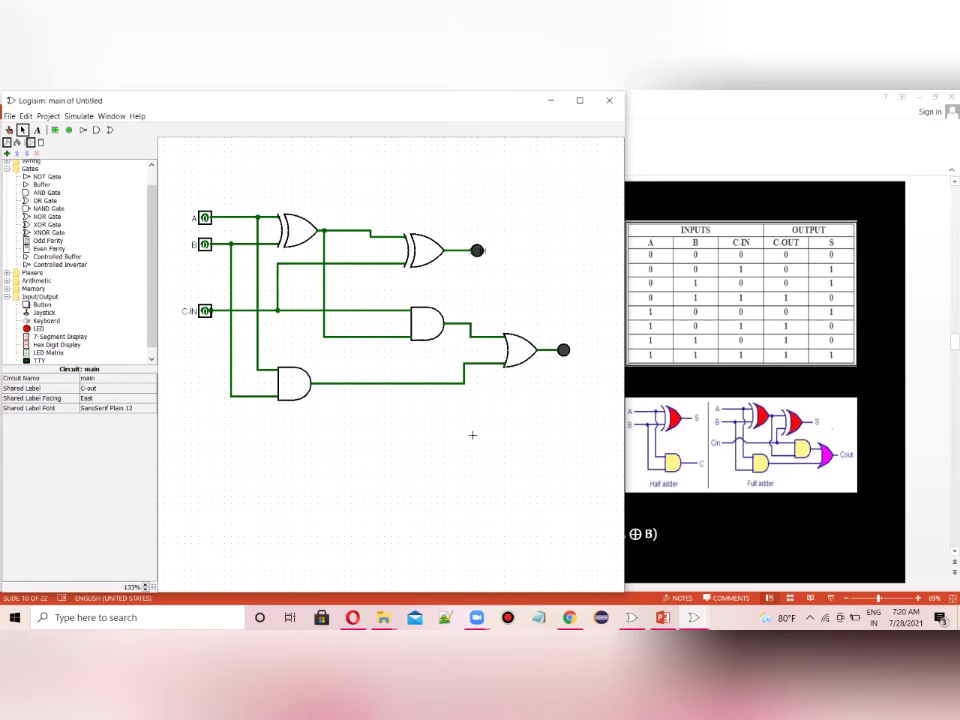
Step: Clear the label of the LED at the second XOR gate's output
click(477, 251)
mouse_move(477, 250)
mouse_down()
mouse_move(497, 257)
mouse_move(479, 254)
mouse_up()
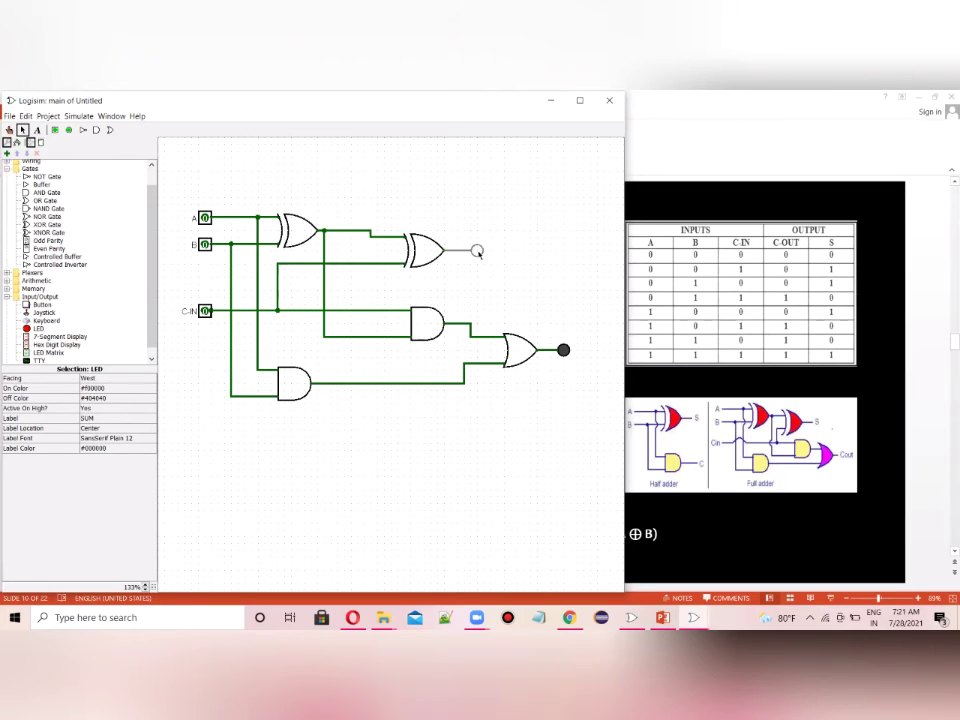
click(104, 418)
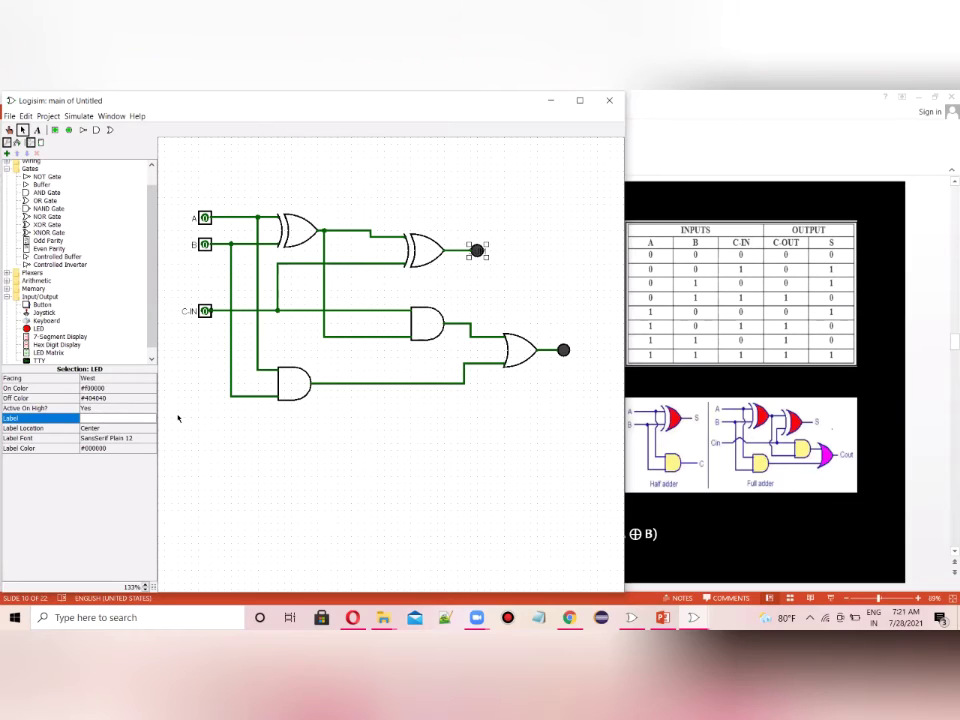
click(516, 268)
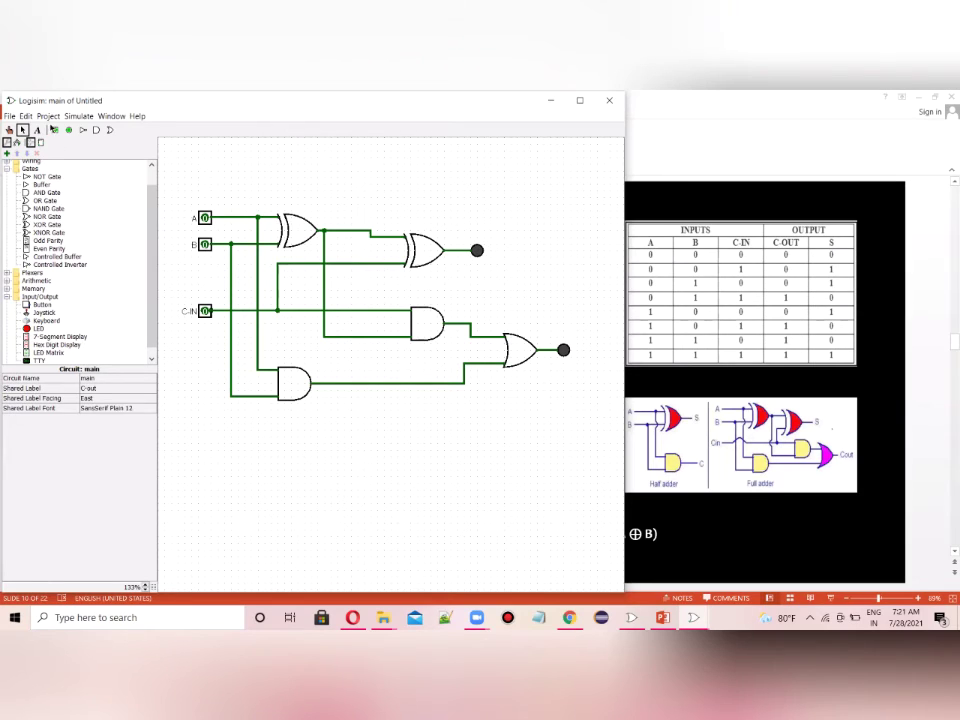
Step: Add the text SUM beside the second XOR gate's LED and the text C-out beside the OR gate's LED
click(37, 130)
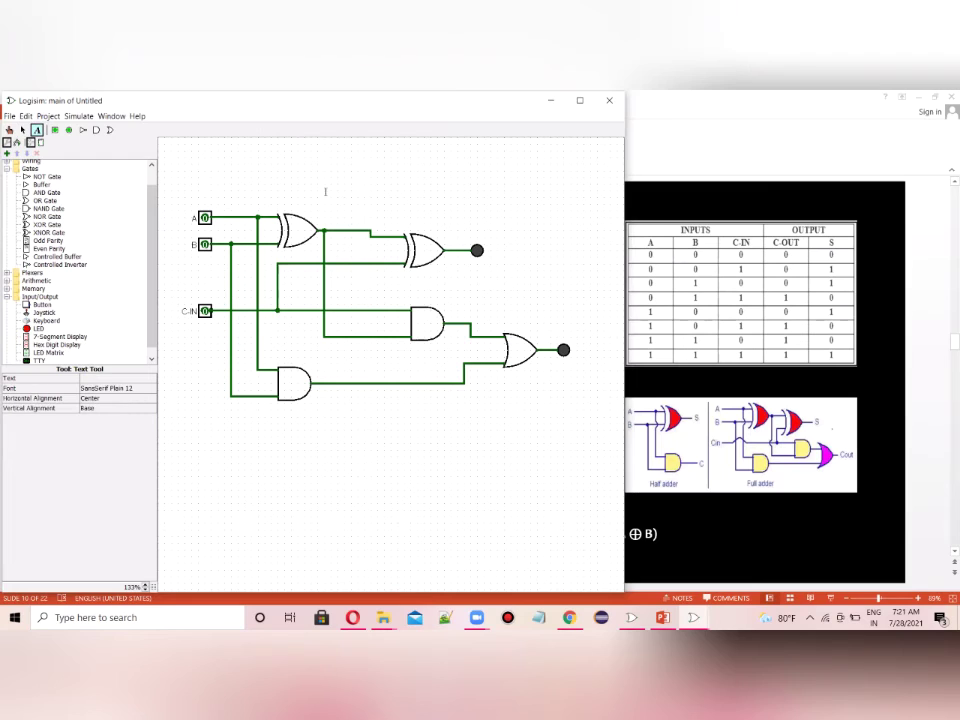
click(503, 251)
text(SUM)
click(575, 356)
click(584, 350)
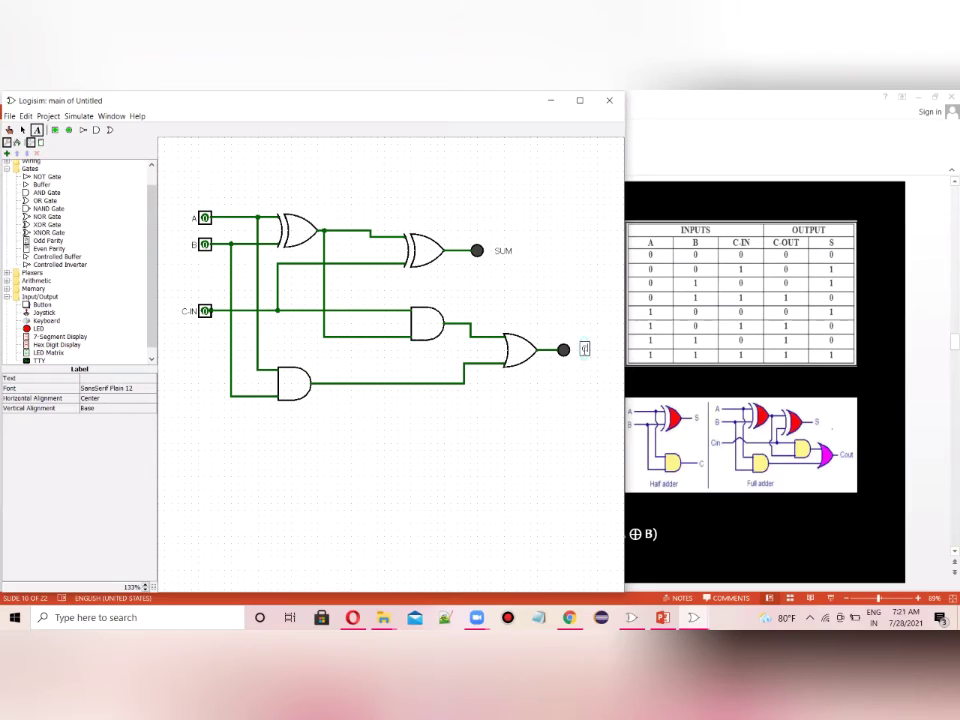
text(C-out)
click(570, 396)
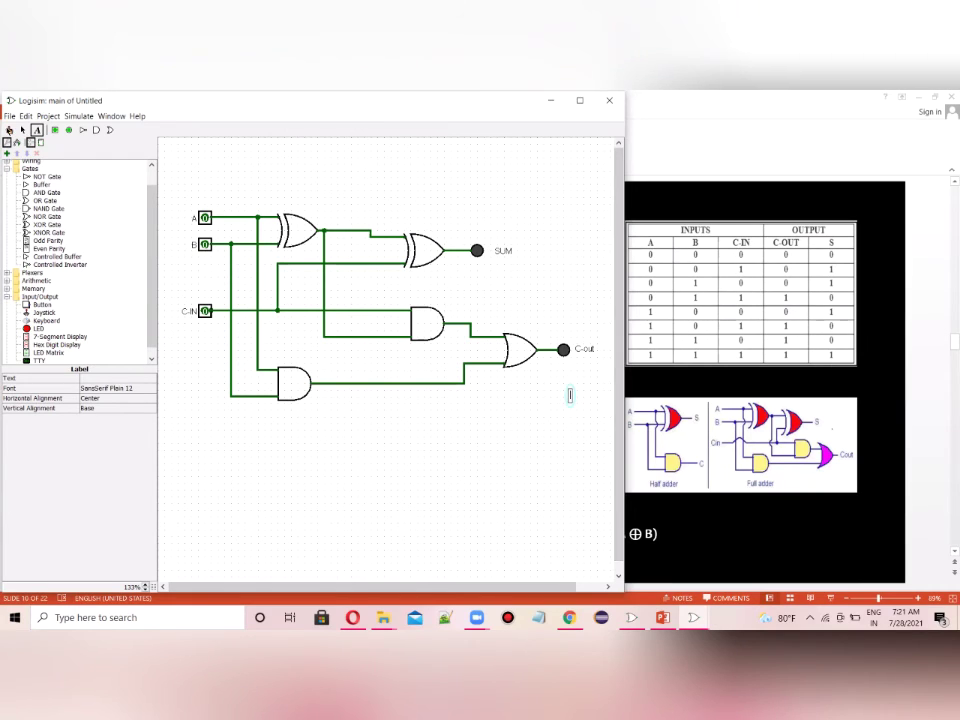
Step: With A at 0, test B/C-IN values 0/1, 1/0 and 1/1 and compare the LEDs with the truth table
click(9, 130)
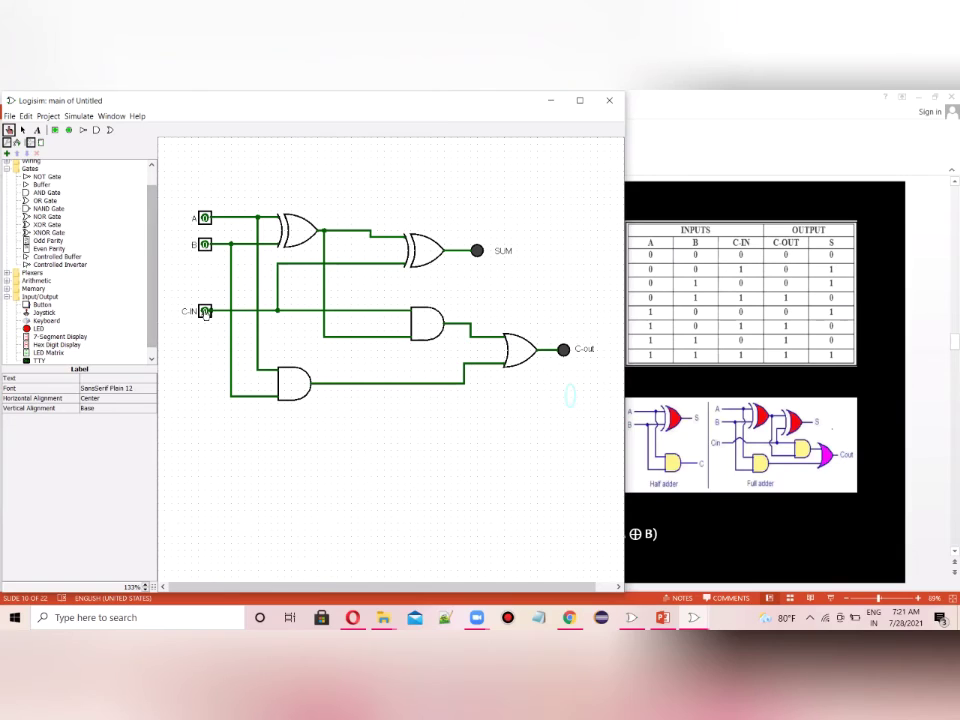
click(205, 311)
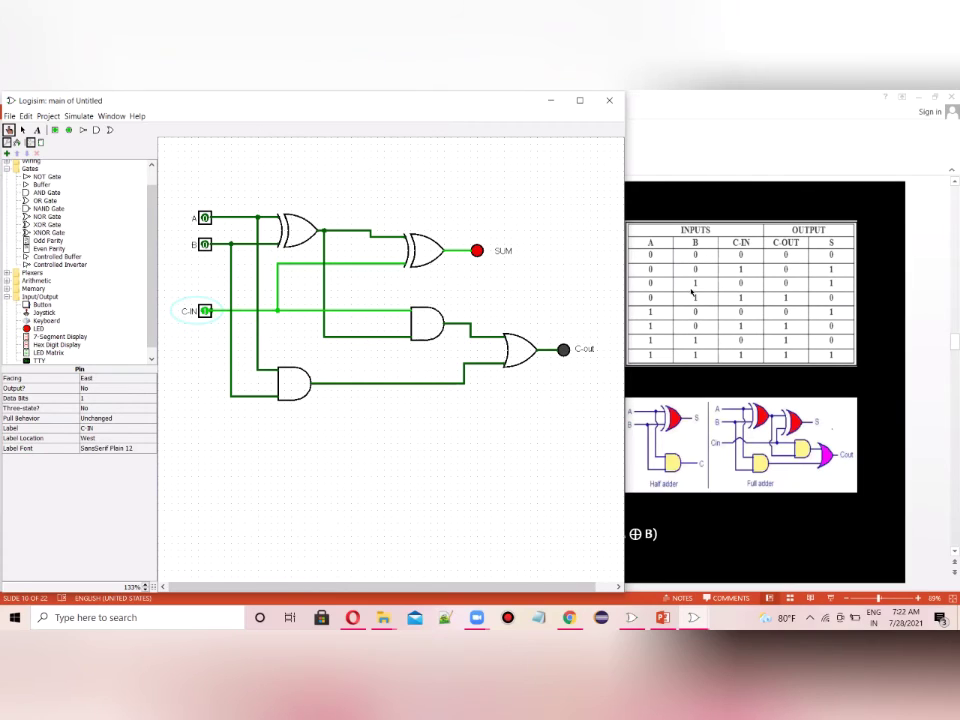
click(200, 246)
click(200, 246)
click(204, 312)
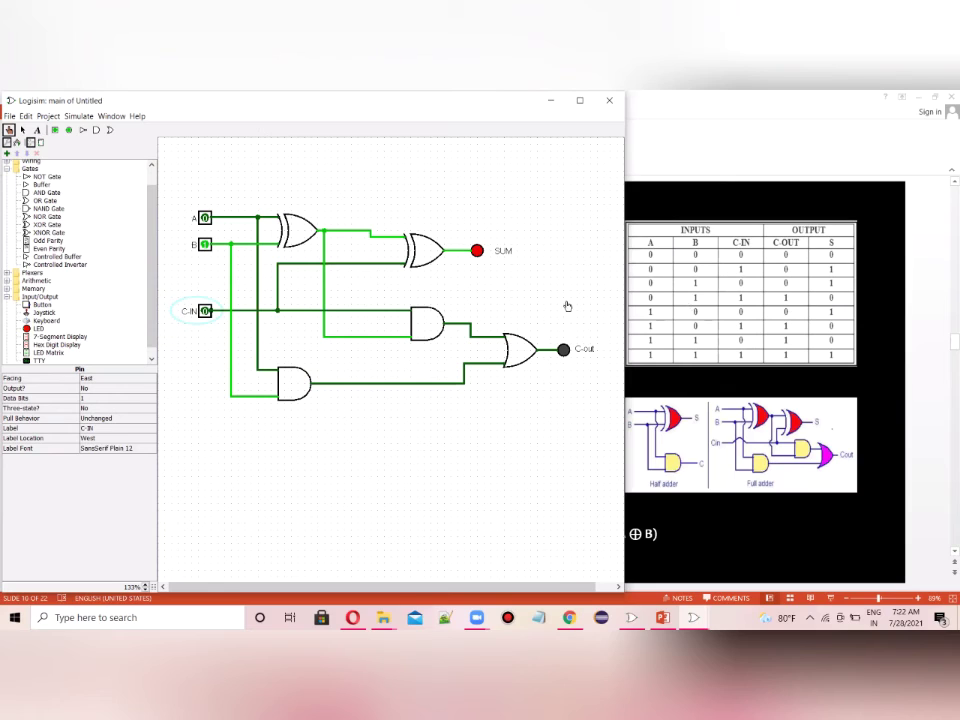
click(206, 313)
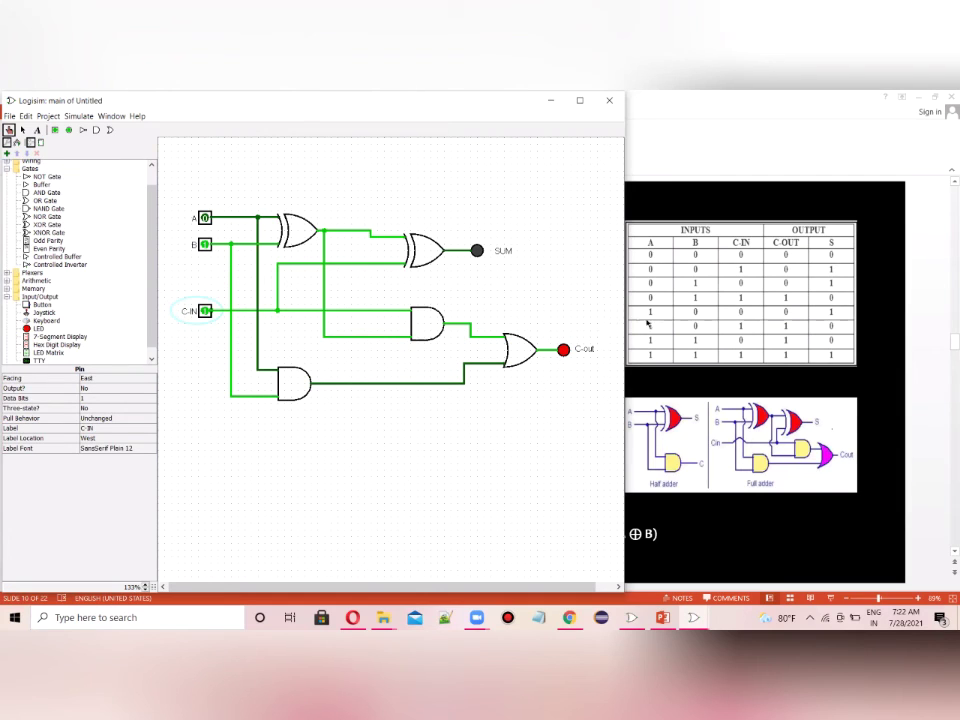
Step: Set A to 1 and B to 0, and test C-IN at 0 and 1 against the truth table
click(203, 218)
click(203, 218)
click(204, 244)
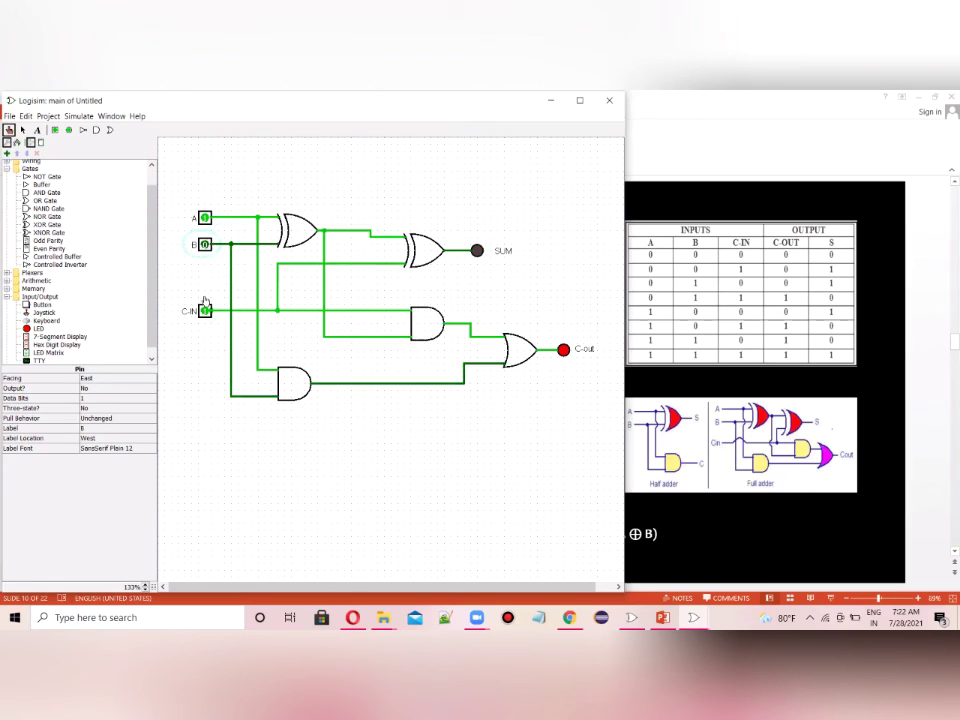
click(205, 312)
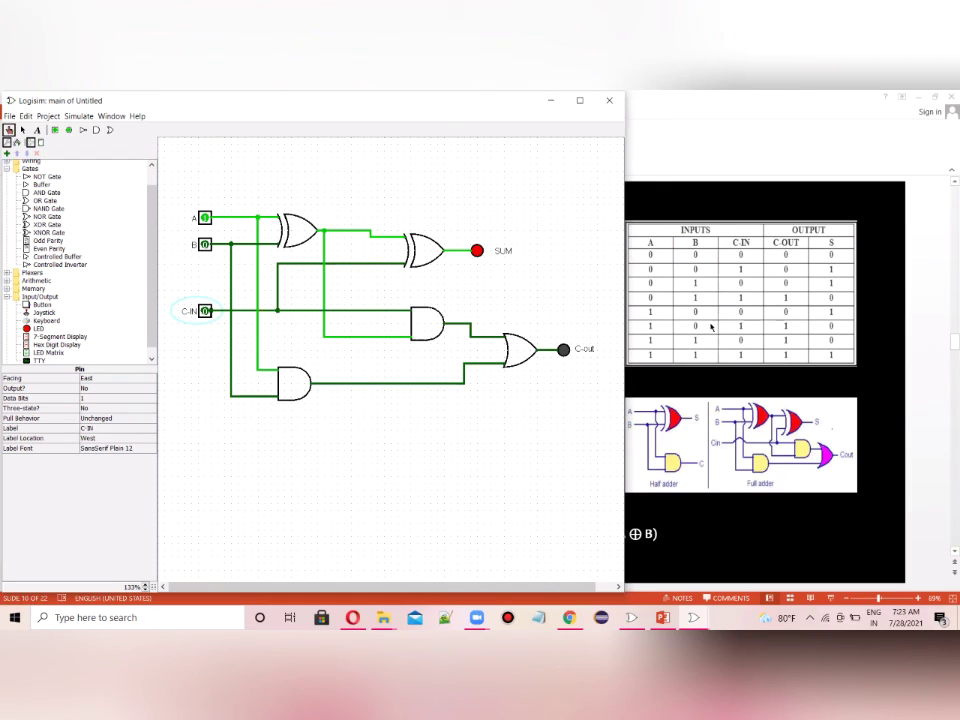
click(205, 311)
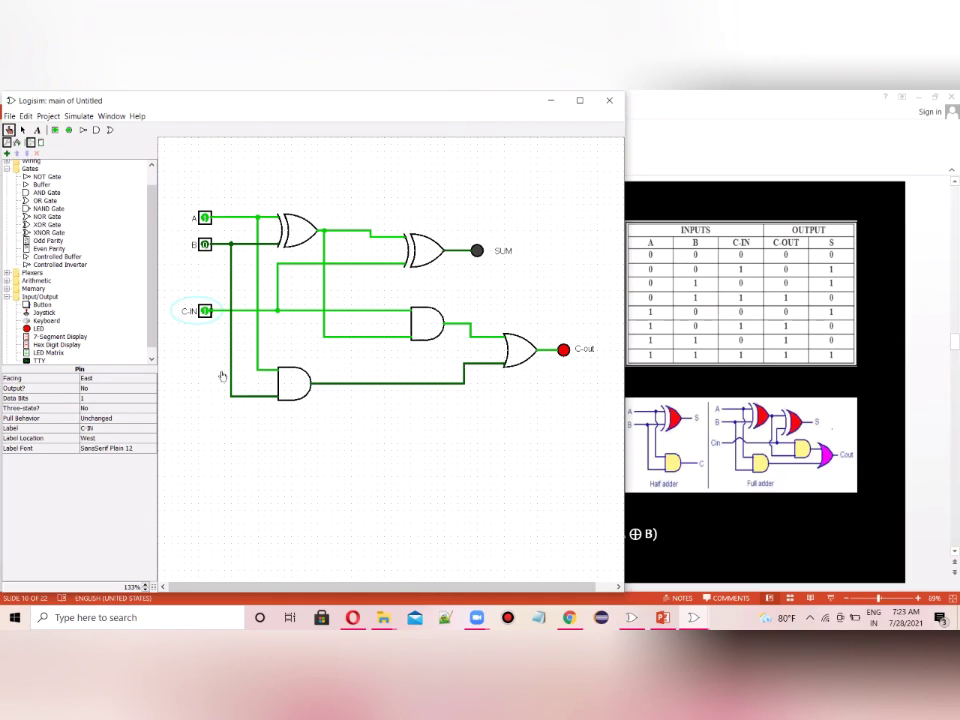
Step: Set B to 1 with A at 1, and test C-IN at 0 and 1 against the truth table
click(205, 246)
click(205, 312)
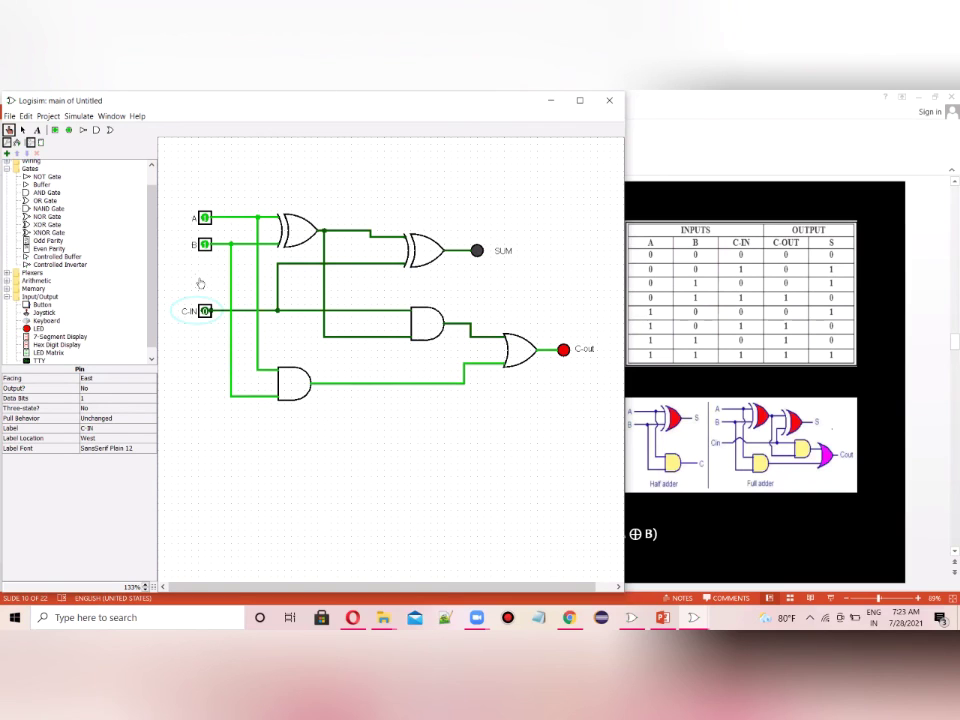
click(204, 313)
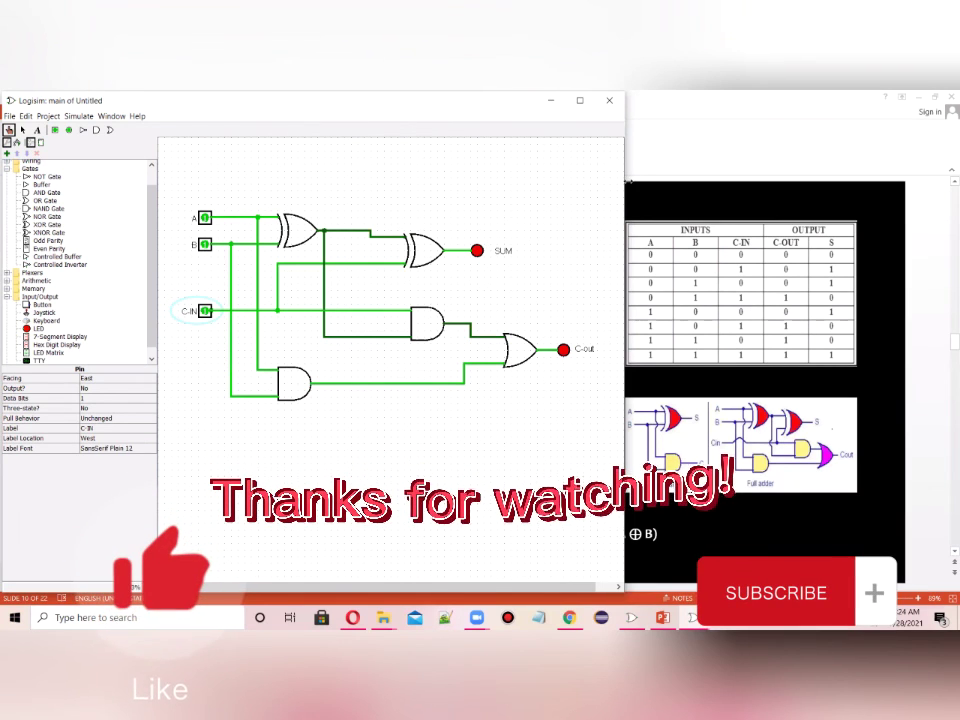
click(765, 161)
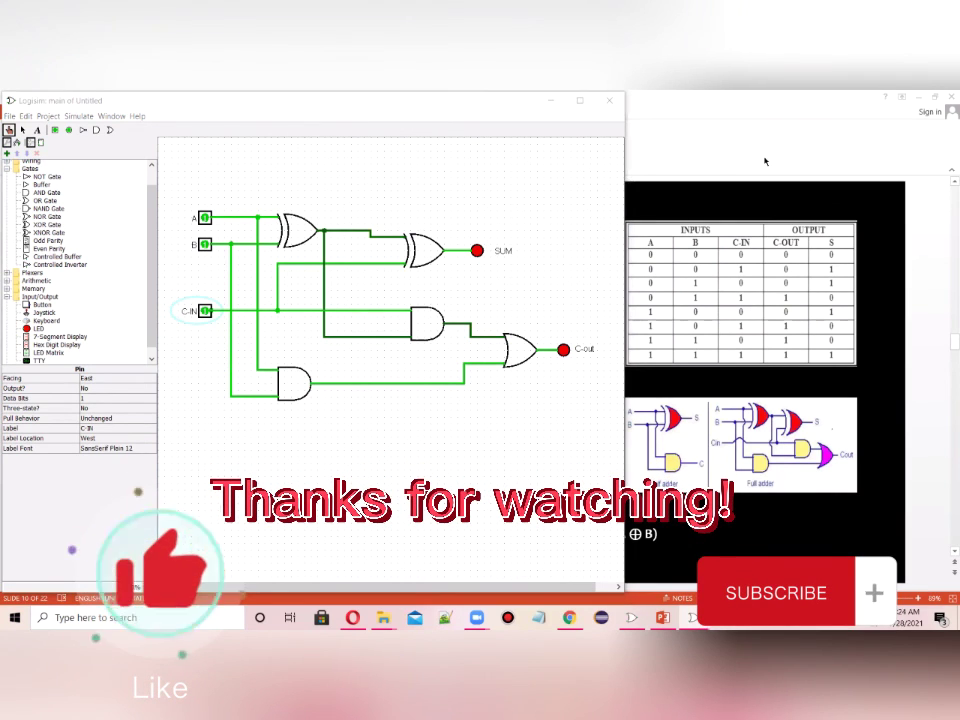